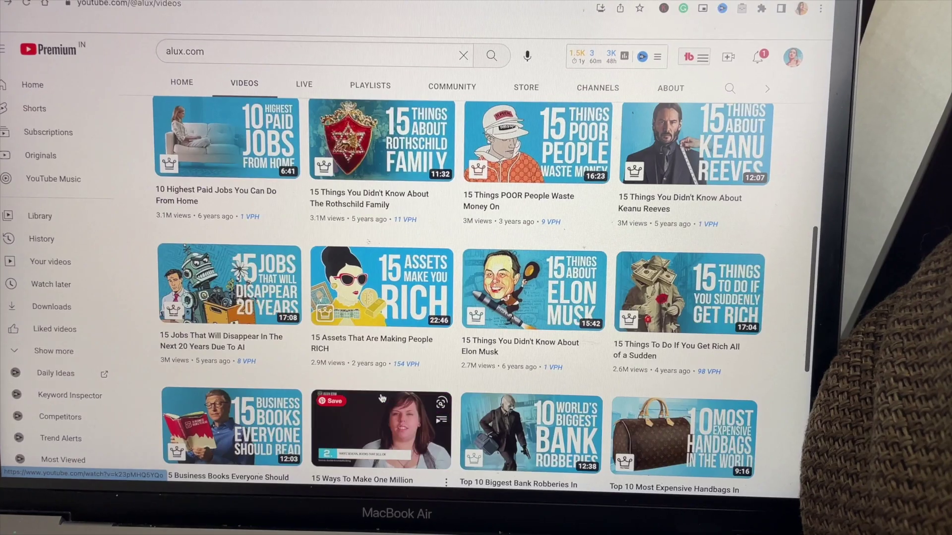
- Scroll through the Alux.com channel's most-viewed videos in the Popular-sorted grid
scroll(391, 402, down, 4)
scroll(391, 402, down, 5)
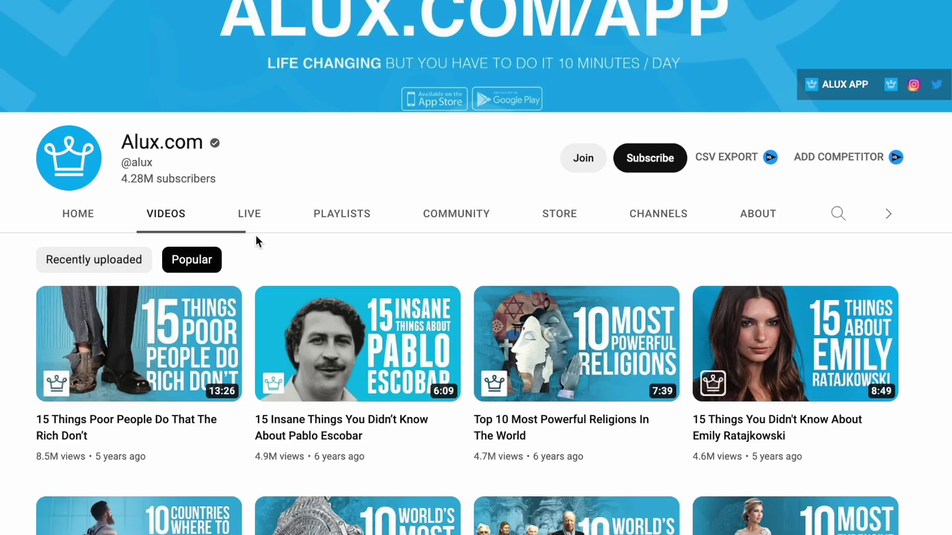
scroll(422, 476, down, 2)
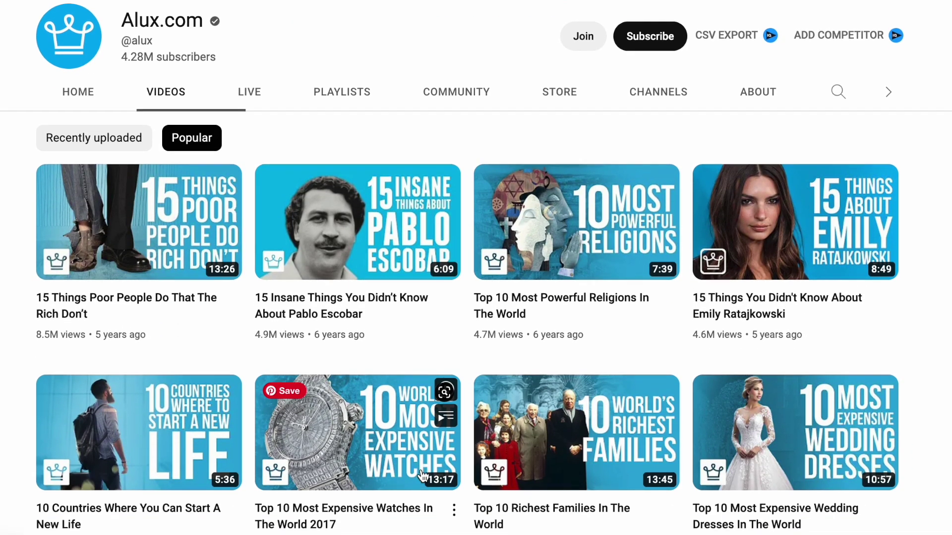
scroll(422, 477, down, 5)
scroll(422, 477, down, 3)
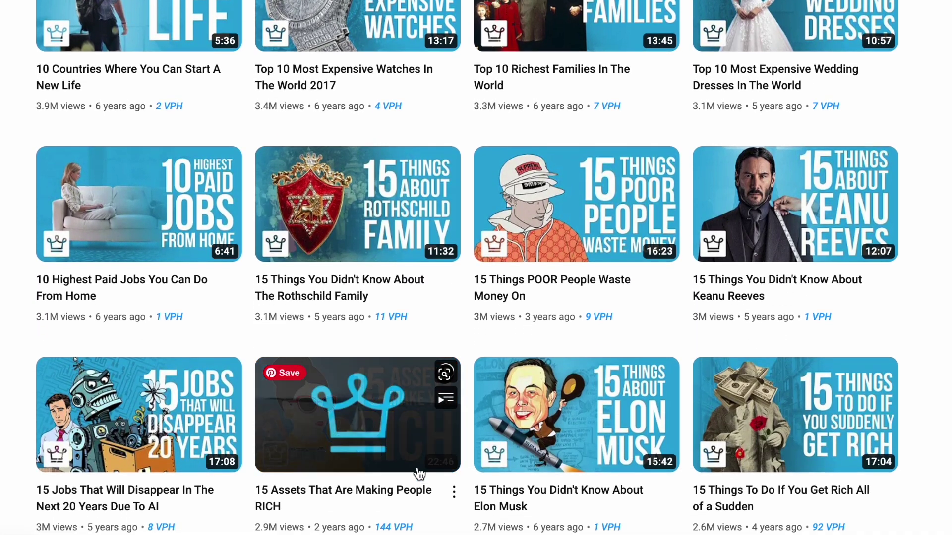
drag(219, 323, 34, 315)
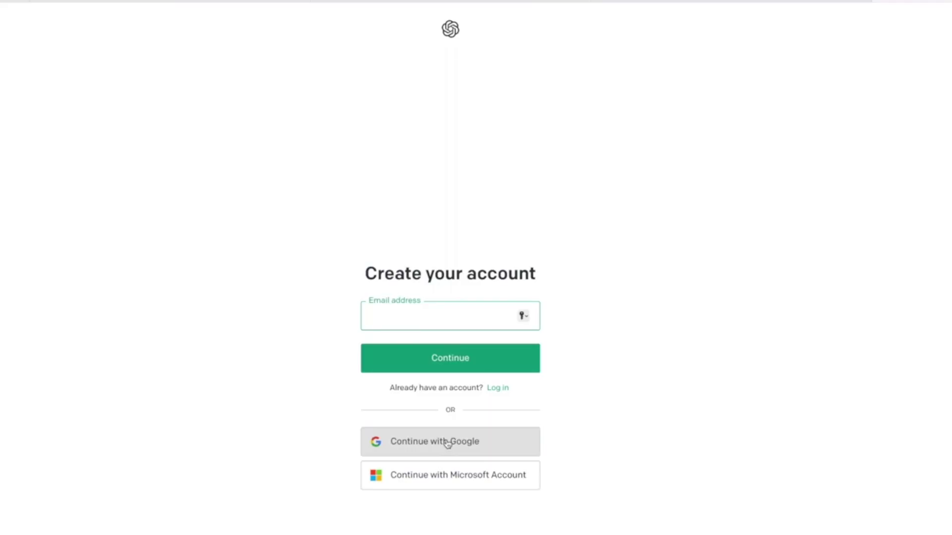
- Log in to ChatGPT through Continue with Google using your Google account
click(447, 442)
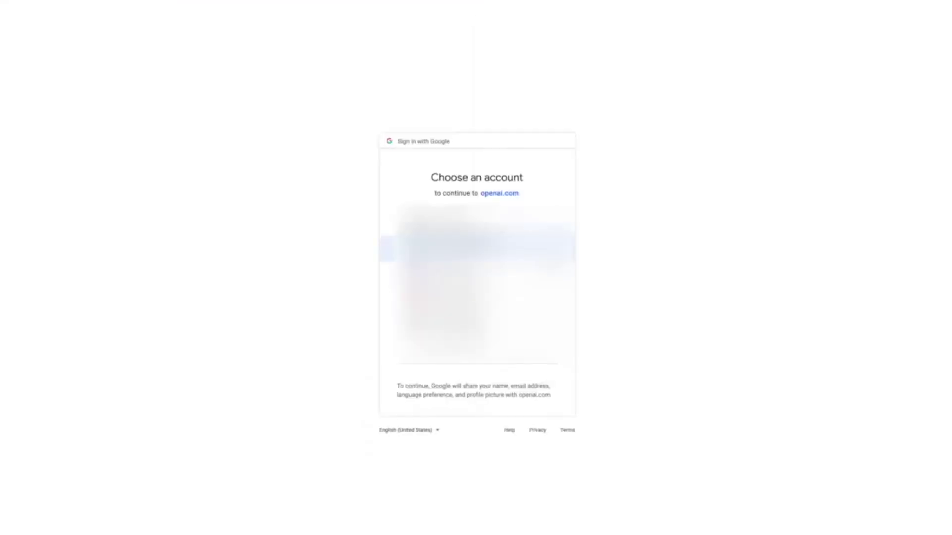
click(446, 248)
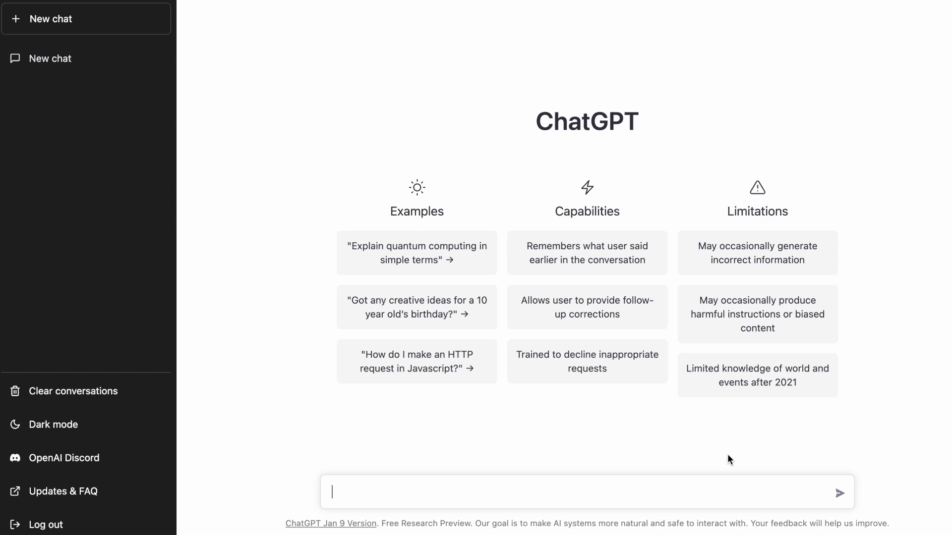
- Request a witty 10-minute Top 10 finance books script with an anecdote intro and one fact per book
text(a )
text(10)
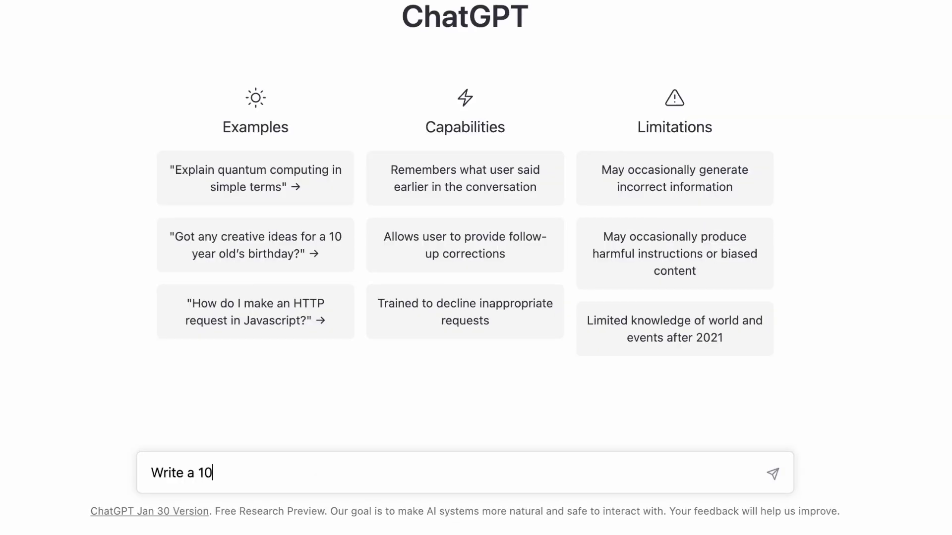
text( minute Youtube video scri)
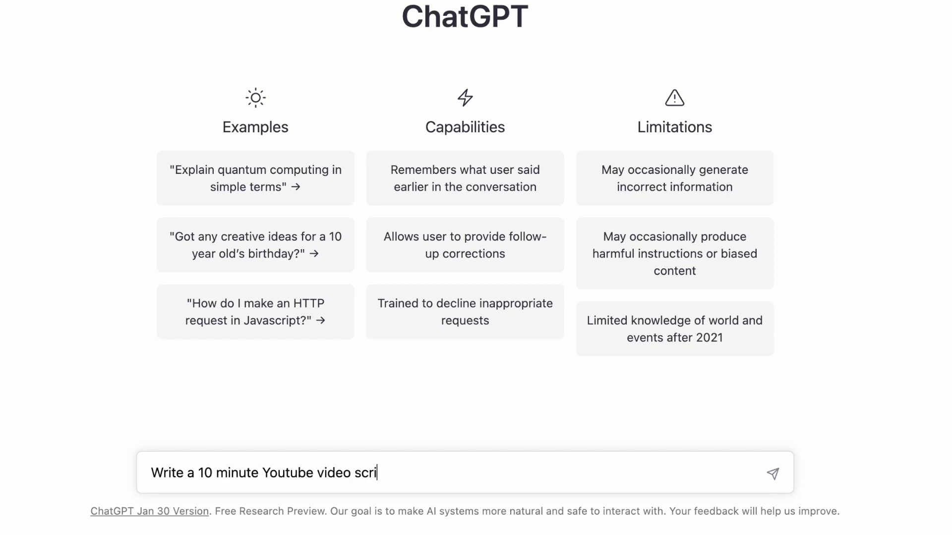
text(pt on the Top 10 financ)
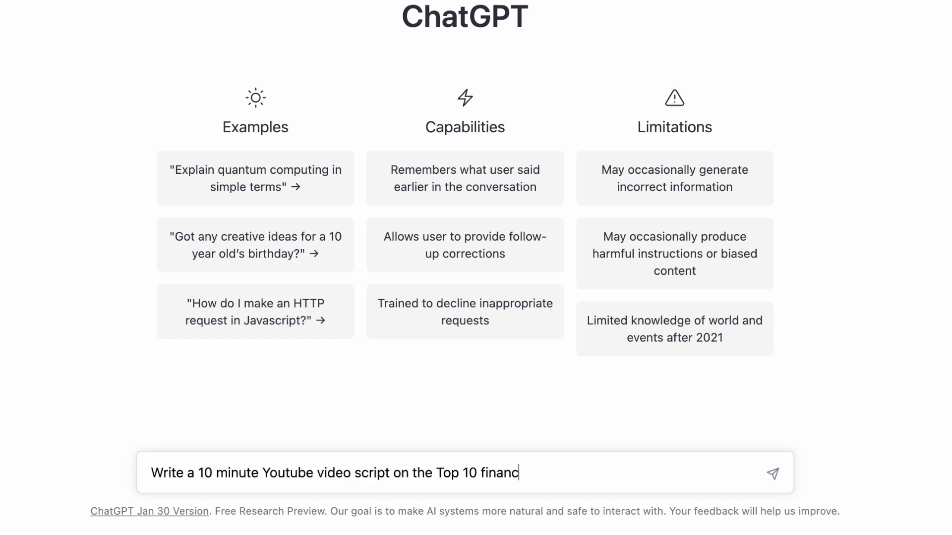
text(e books everyone should read. K)
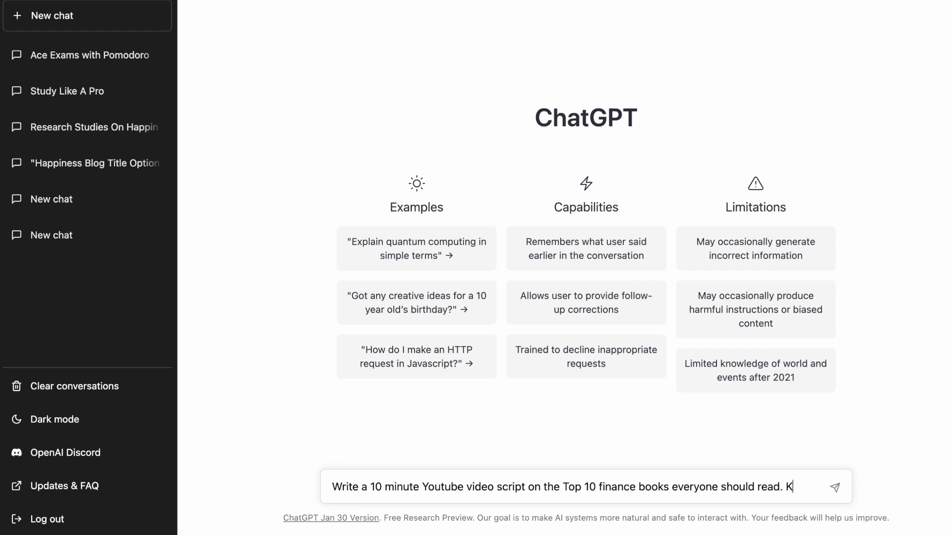
text(e)
text(ep the tone witty and hu)
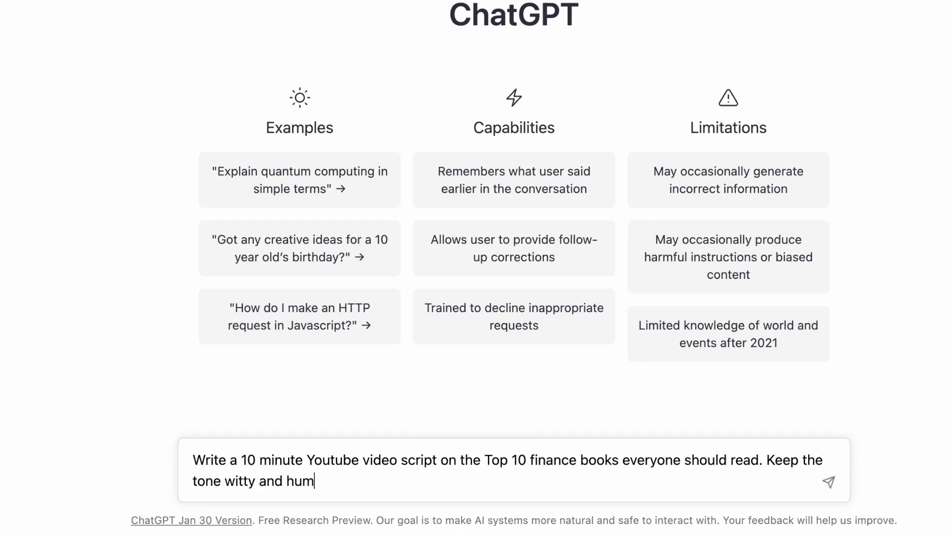
text(morous)
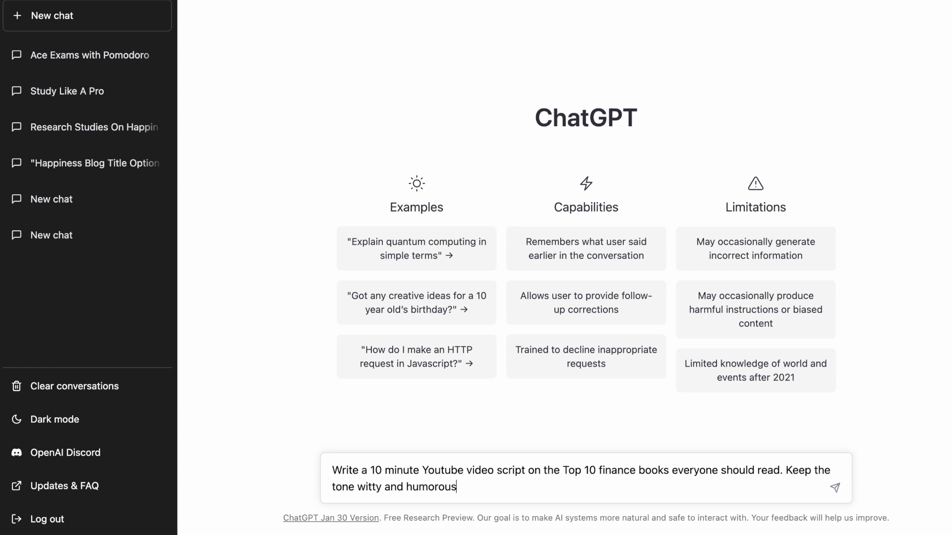
text(. Start the intro with an interesting anecdote and give one interesting fact about each book.)
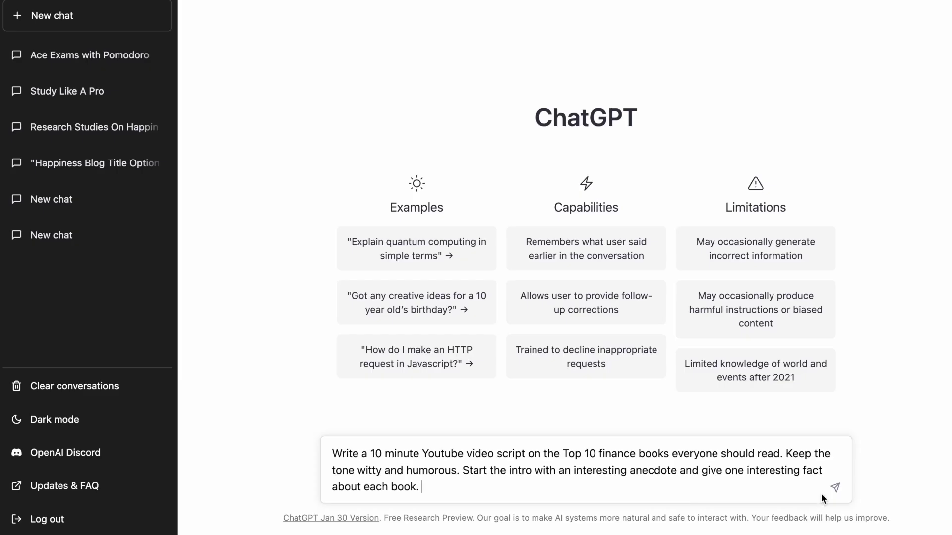
click(834, 489)
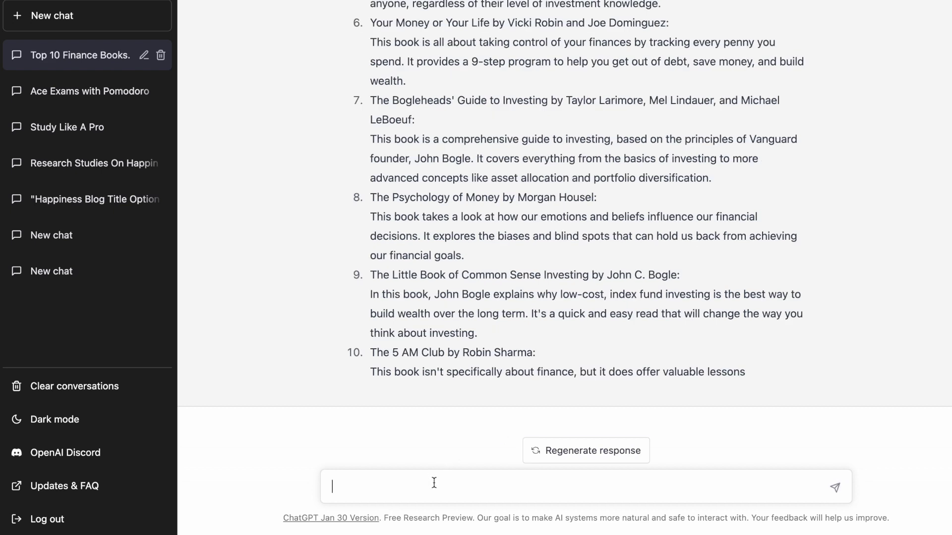
- Send 'Make each point more detailed and also give a conclusion' to ChatGPT
text(Make each point more det)
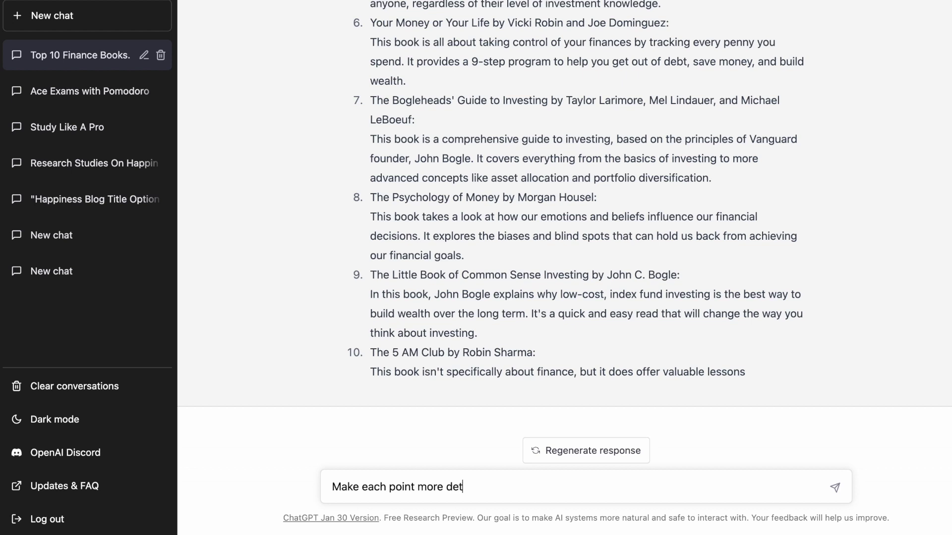
text(ailed and also give a conclusion)
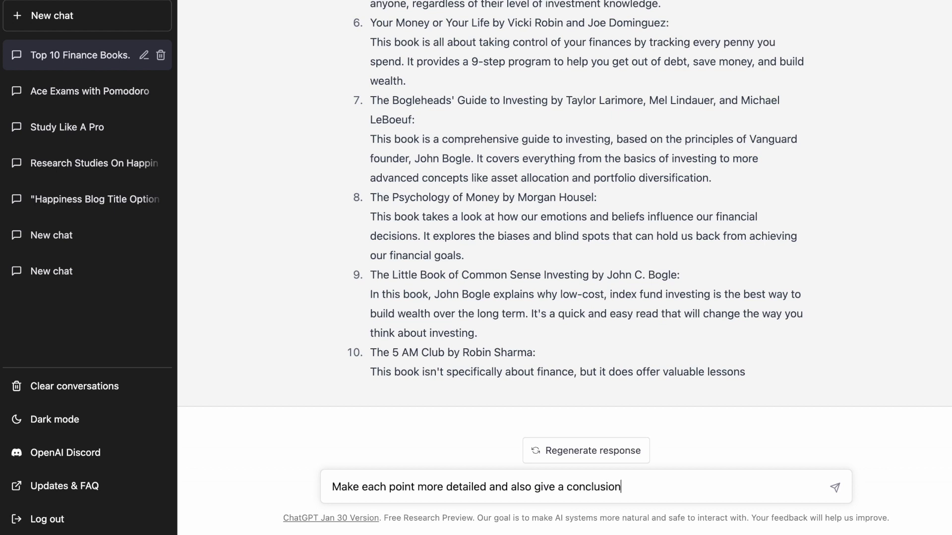
click(836, 489)
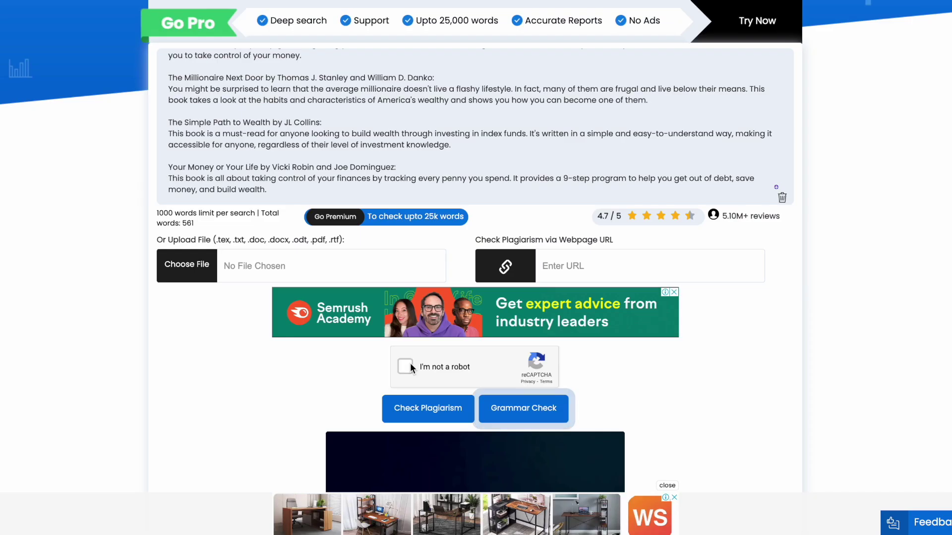
- Run the DupliChecker check (94% unique) and paste the script into the Notion page
click(419, 409)
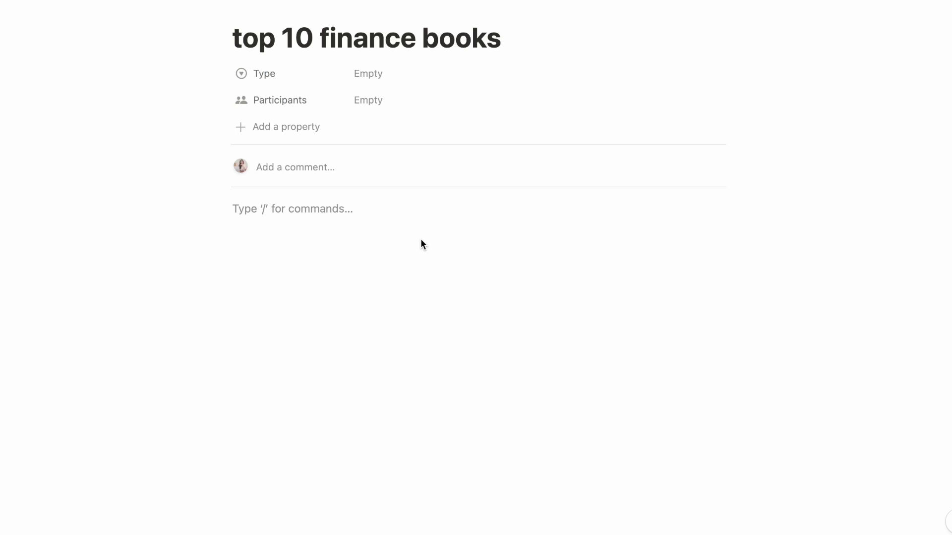
key(super+v)
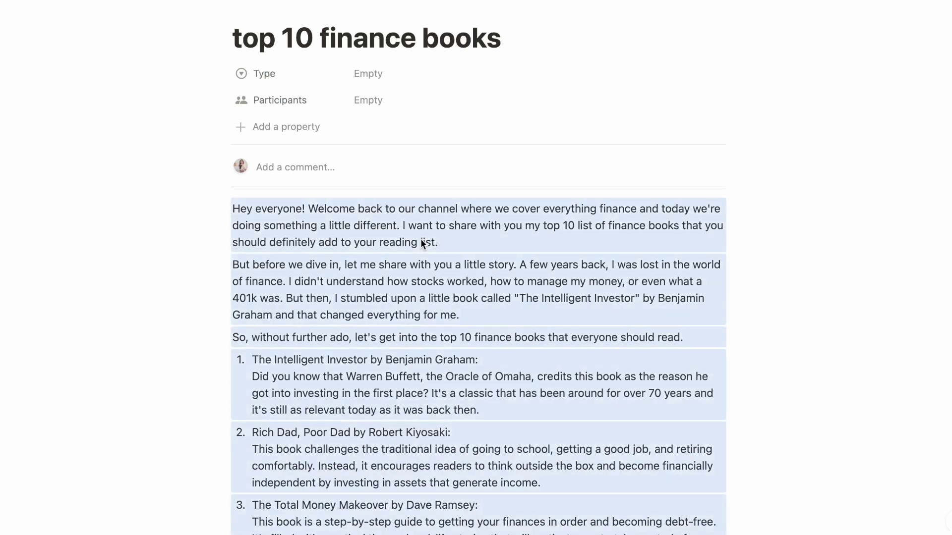
click(420, 242)
scroll(655, 319, down, 5)
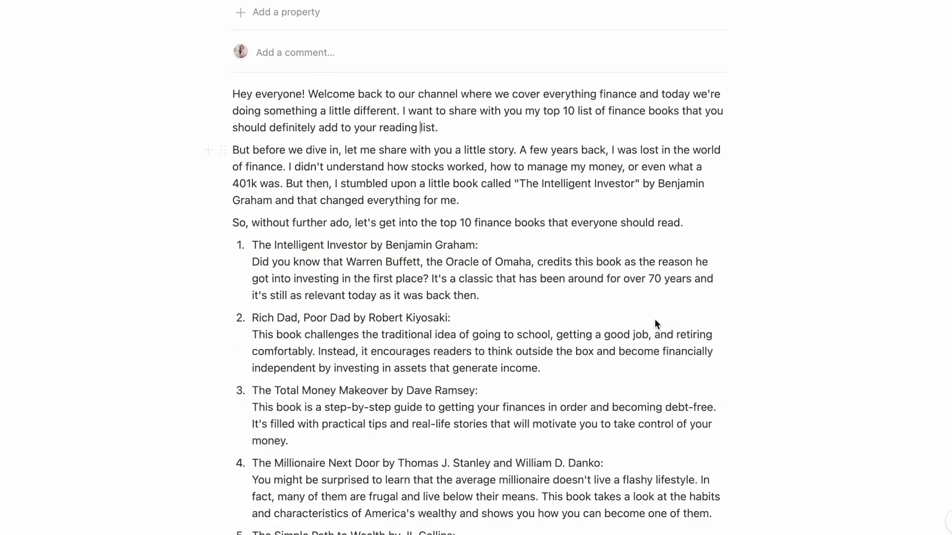
scroll(662, 339, down, 4)
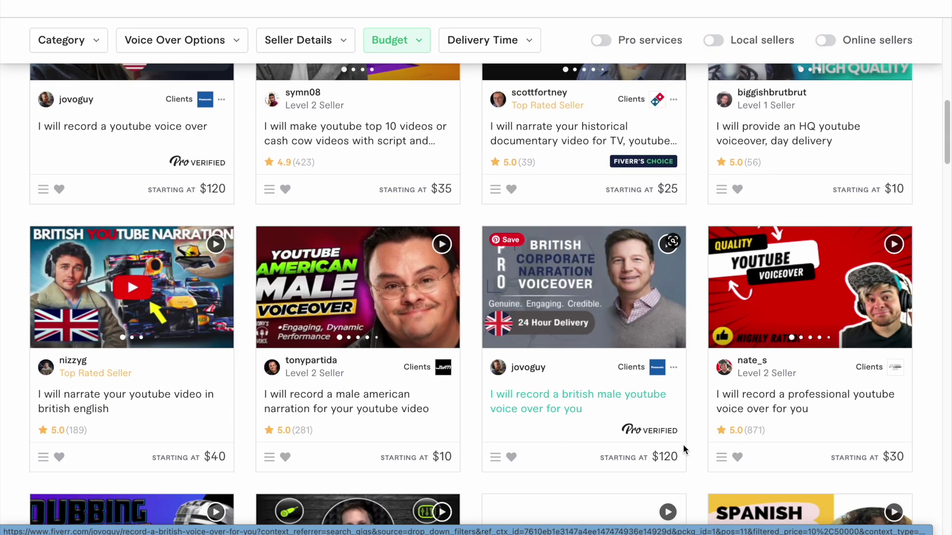
scroll(685, 451, down, 2)
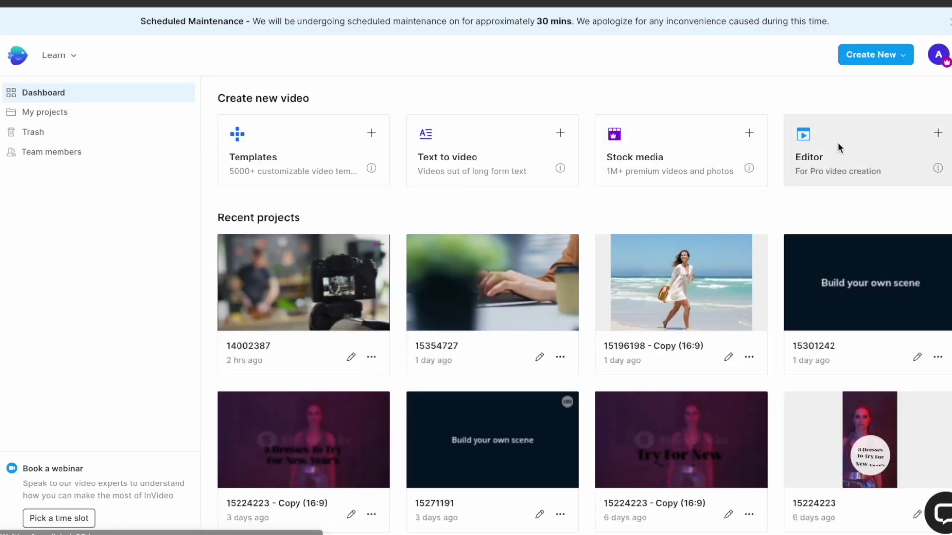
- Create a new blank Editor project in Landscape 16:9 format
click(838, 142)
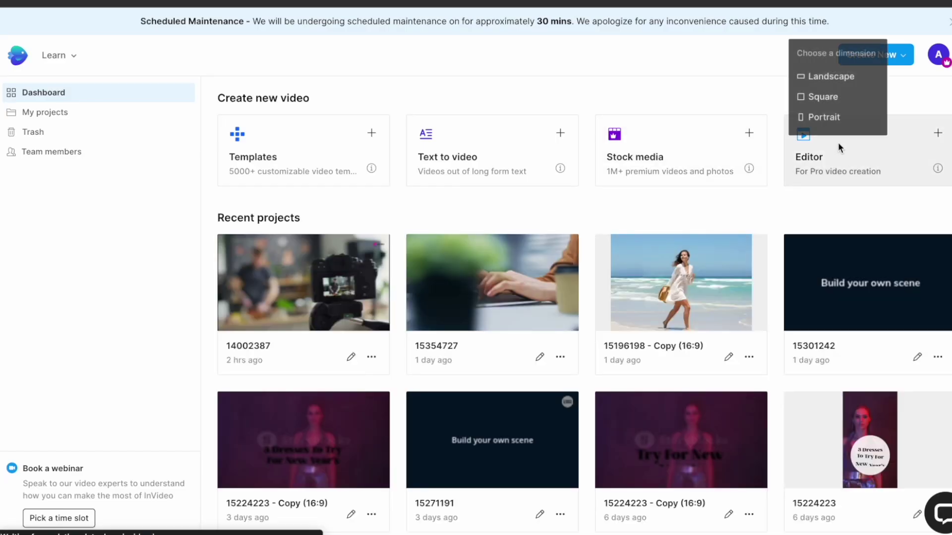
click(816, 81)
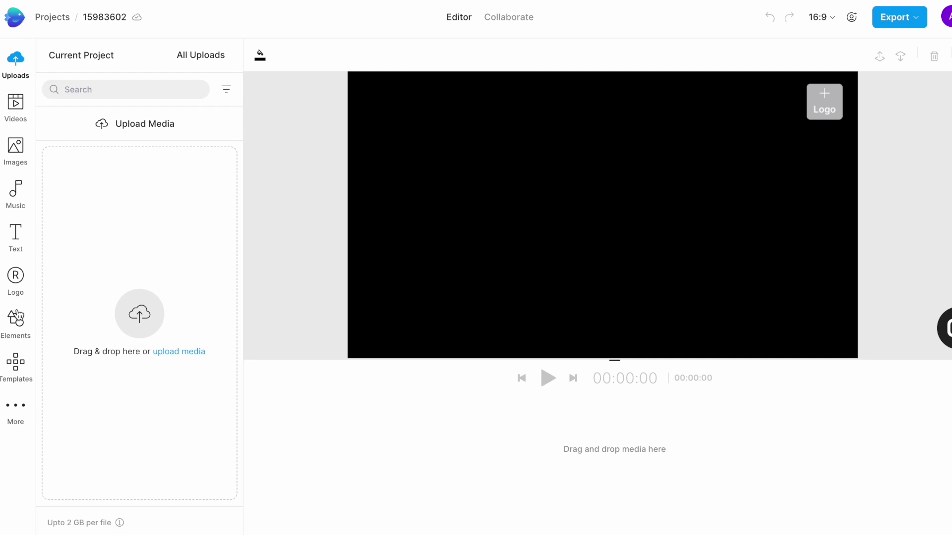
- Add the sunset-over-sea stock image from Images to the canvas as Media 1
click(16, 149)
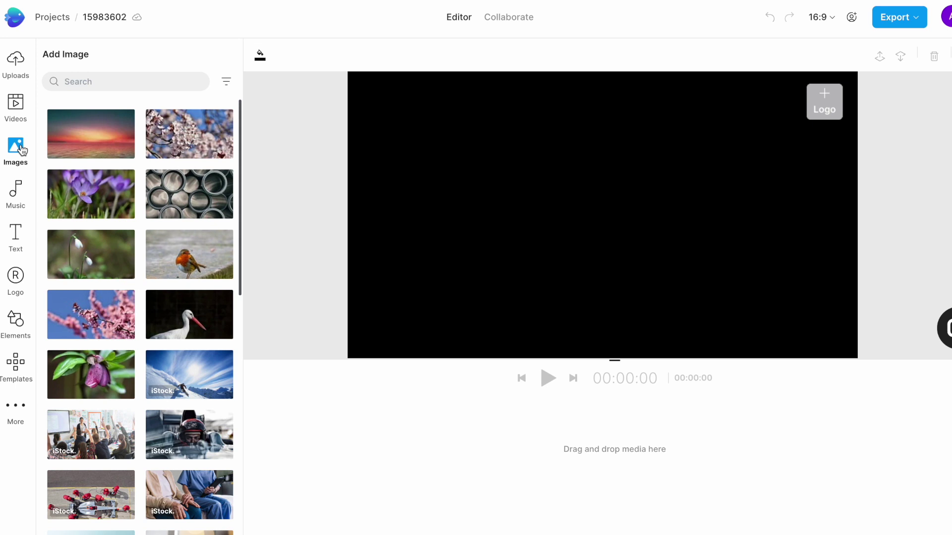
mouse_move(123, 150)
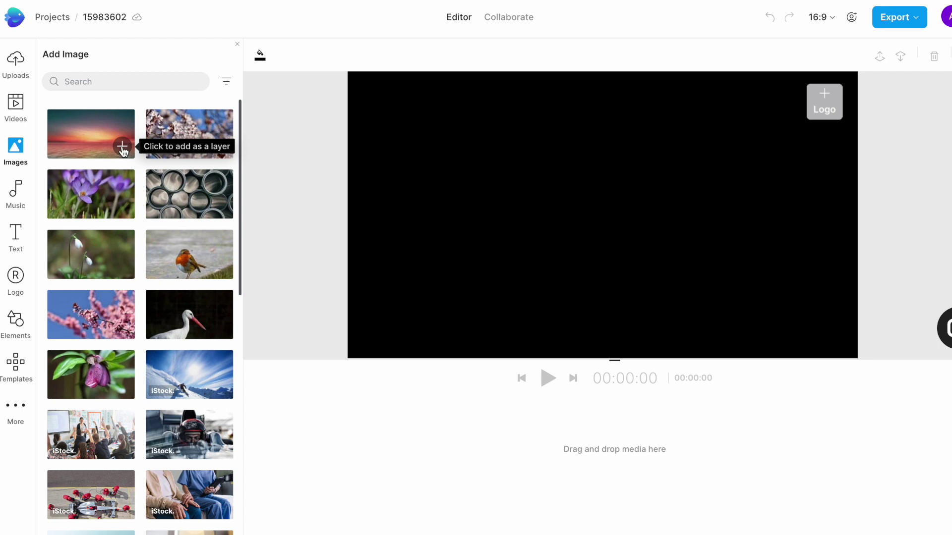
click(122, 148)
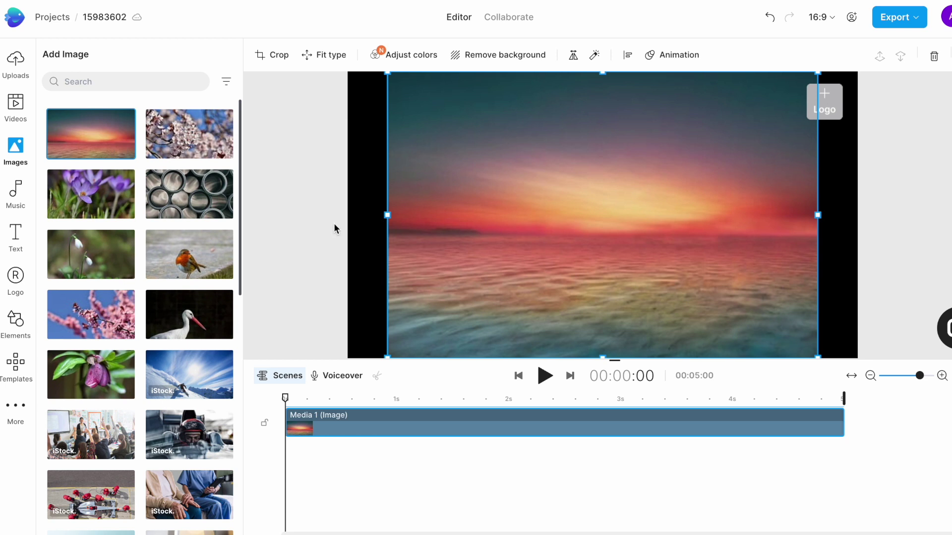
- Record your own narration and add the roughly 1:31 recording to the timeline
click(345, 377)
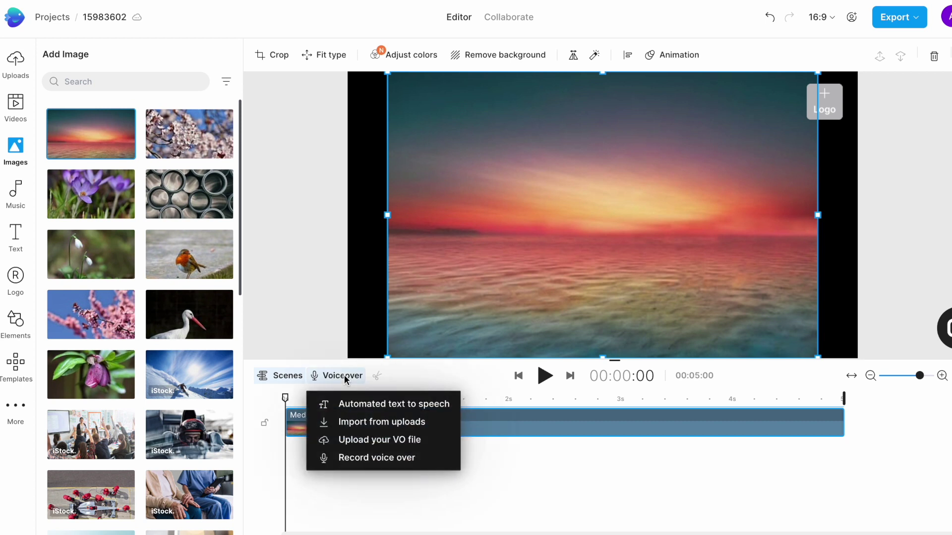
click(354, 458)
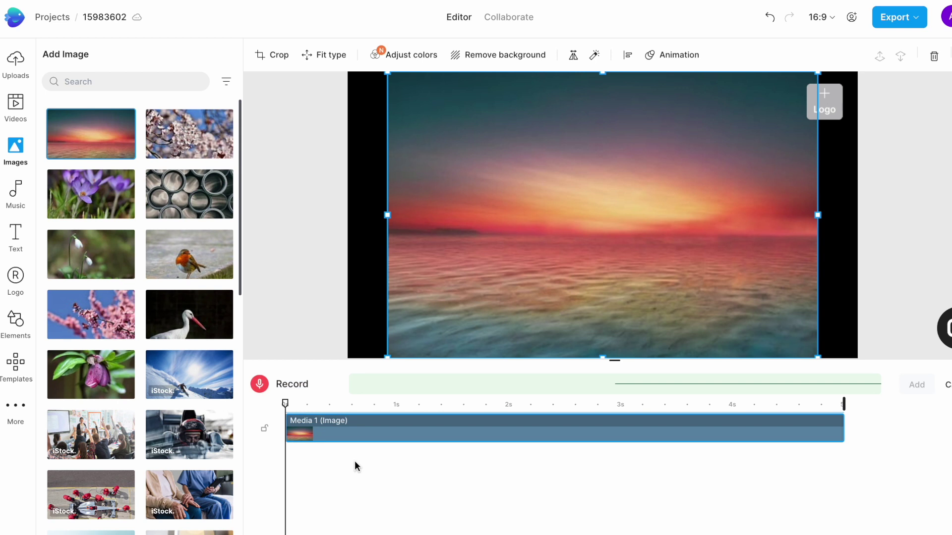
click(259, 386)
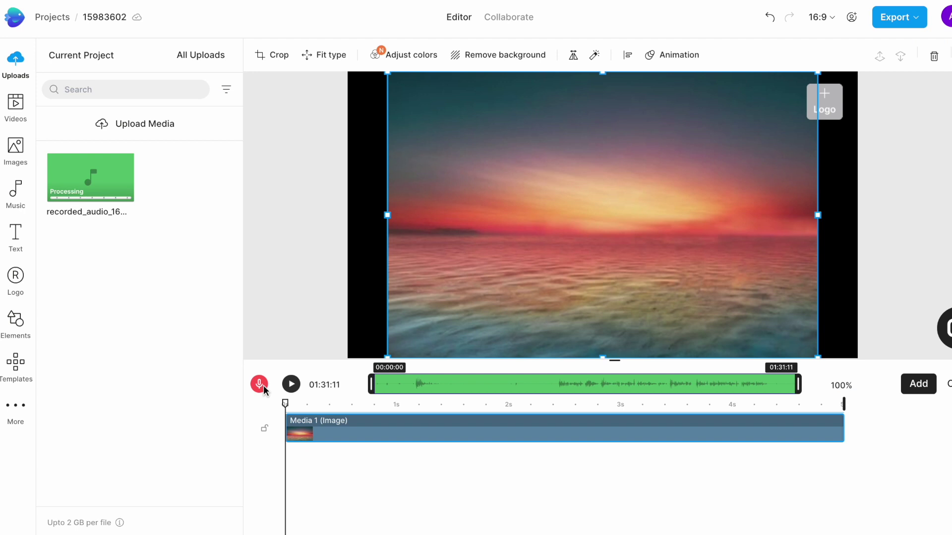
click(916, 387)
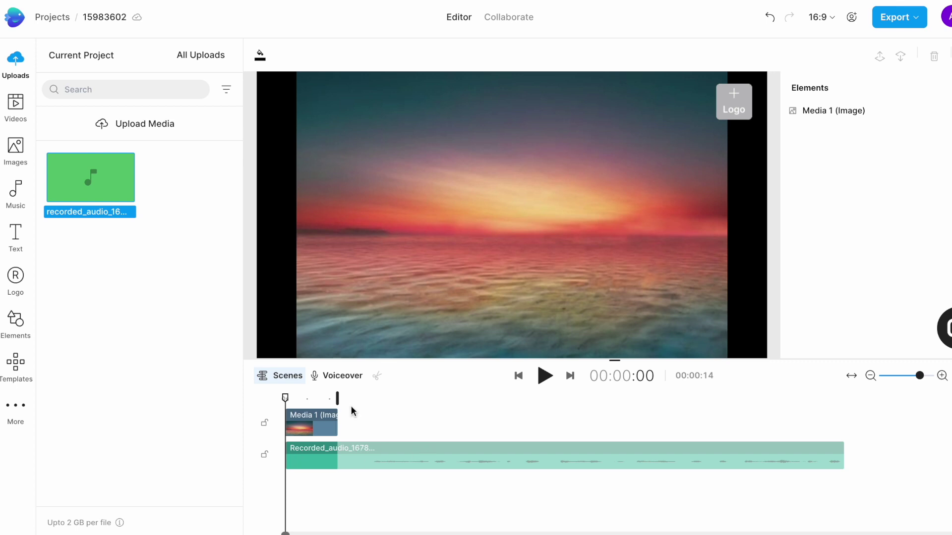
- Stretch the sunset image to the audio's end and split the voiceover near 0.23 seconds
drag(338, 428, 843, 439)
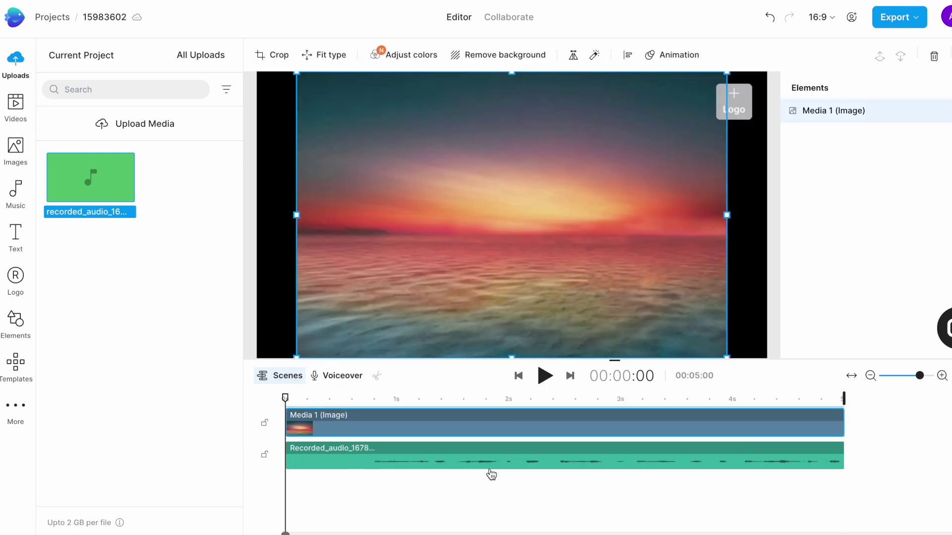
scroll(491, 475, up, 2)
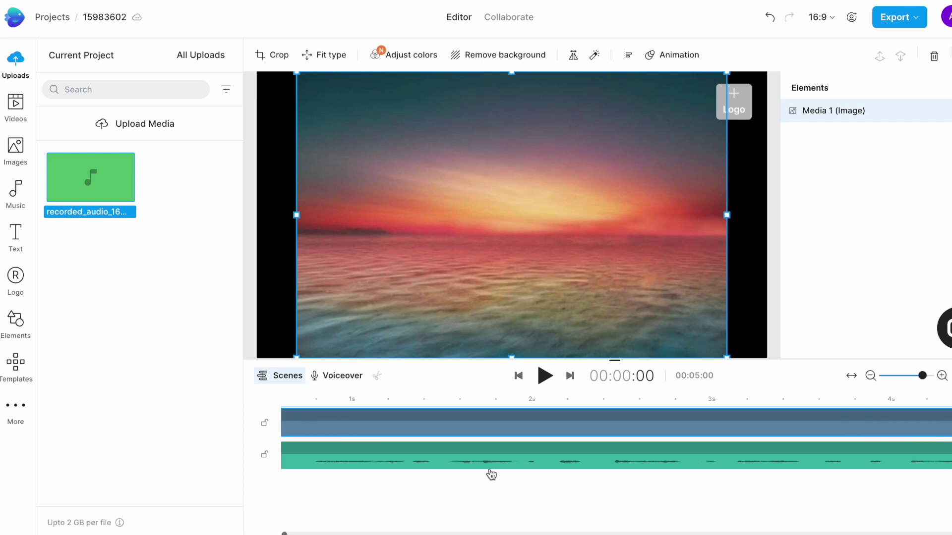
click(531, 423)
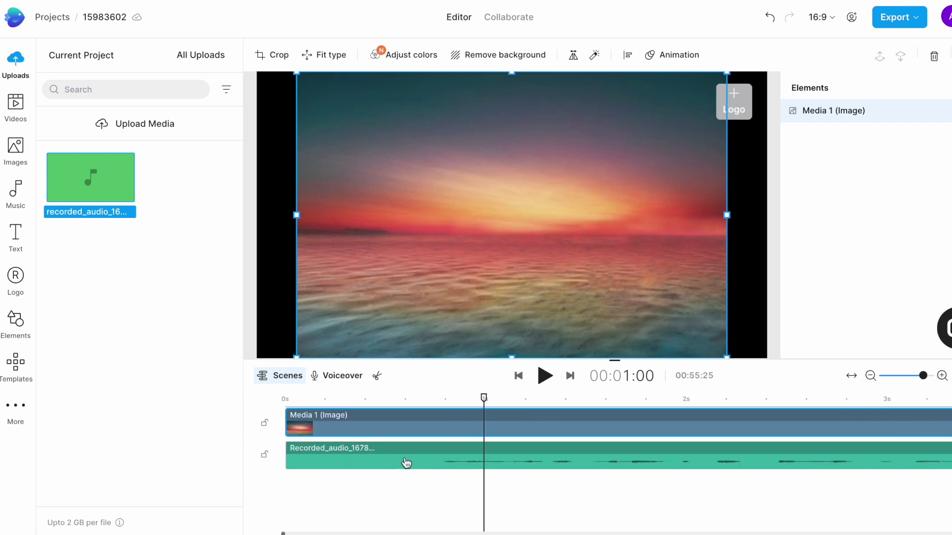
drag(484, 399, 436, 400)
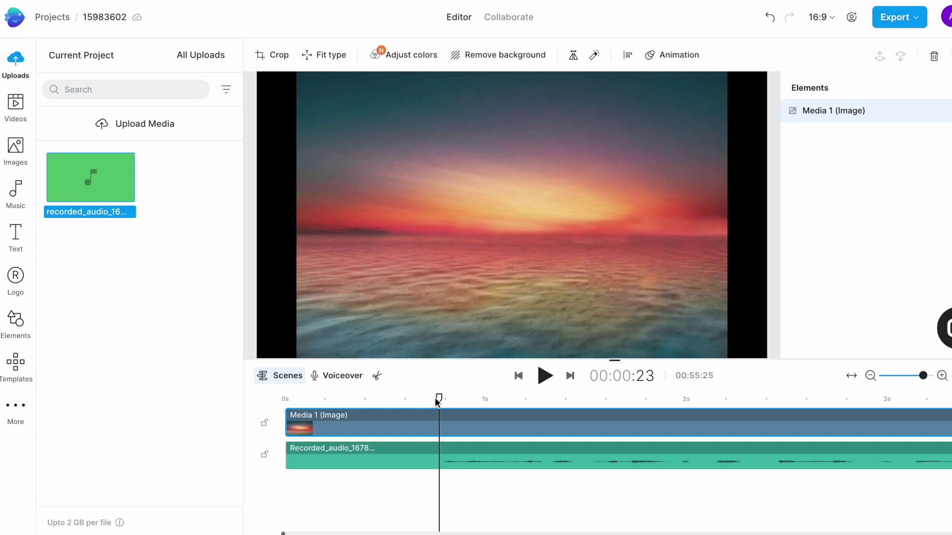
click(390, 465)
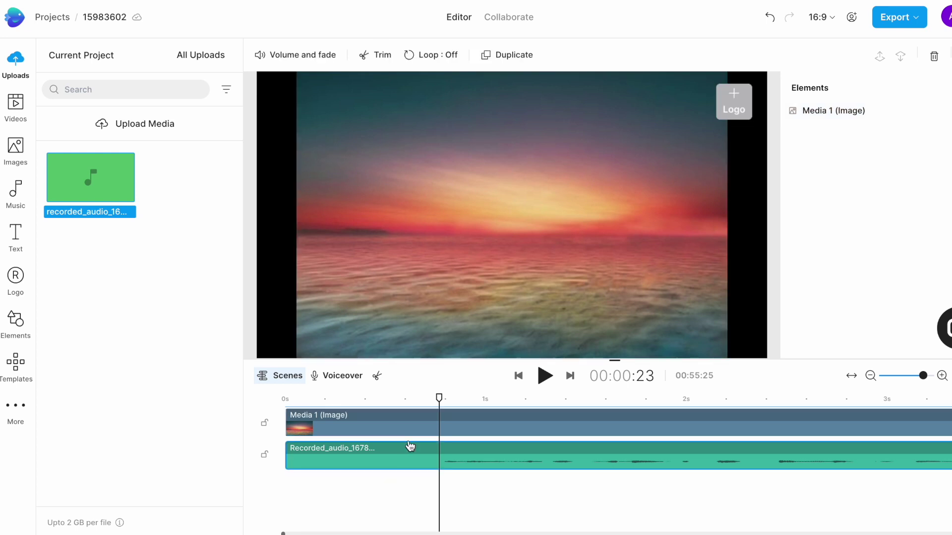
click(376, 377)
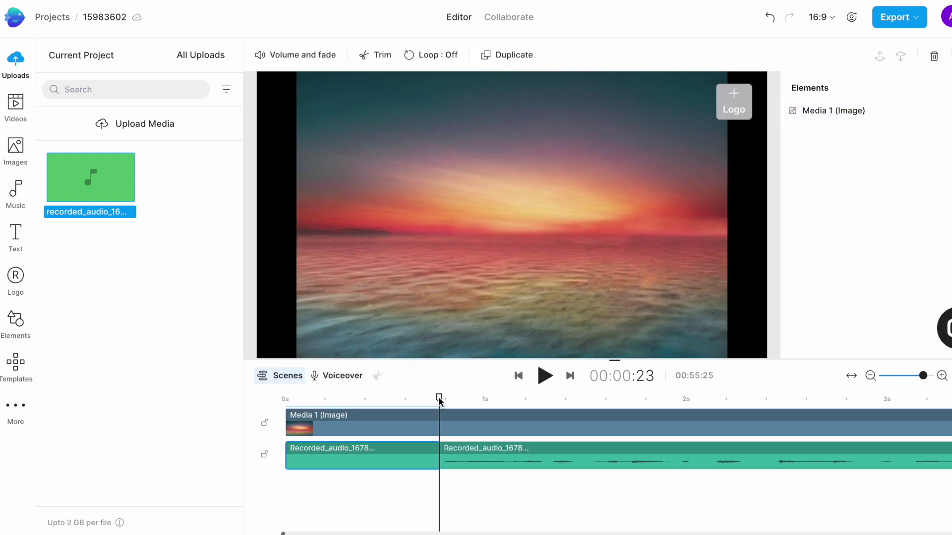
- Split the voiceover again and delete the unwanted pieces, leaving four joined audio pieces
mouse_move(439, 399)
mouse_down()
mouse_move(491, 398)
mouse_move(440, 398)
mouse_up()
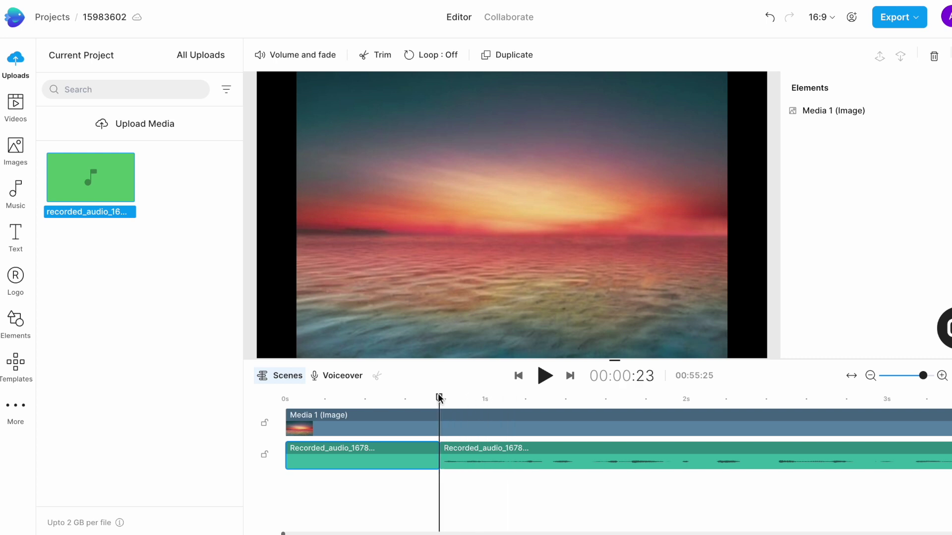
key(space)
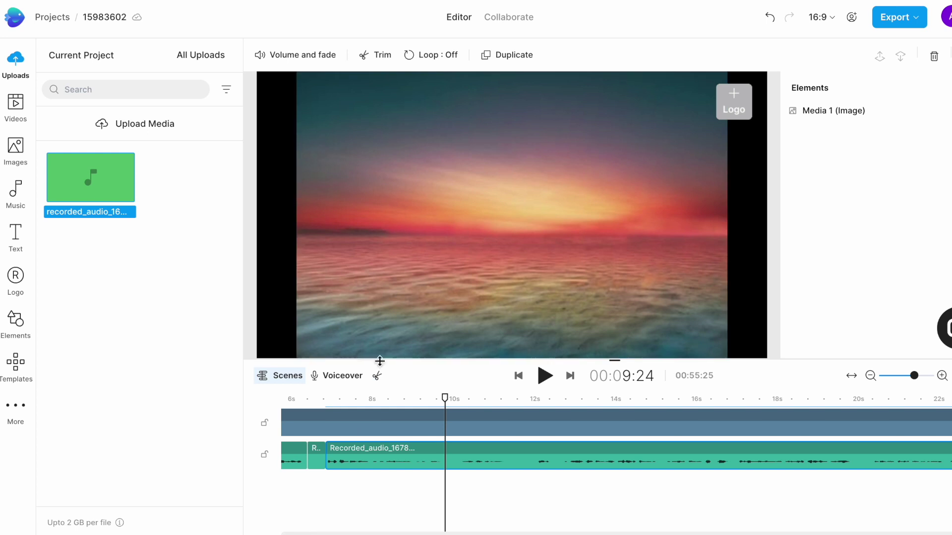
click(376, 377)
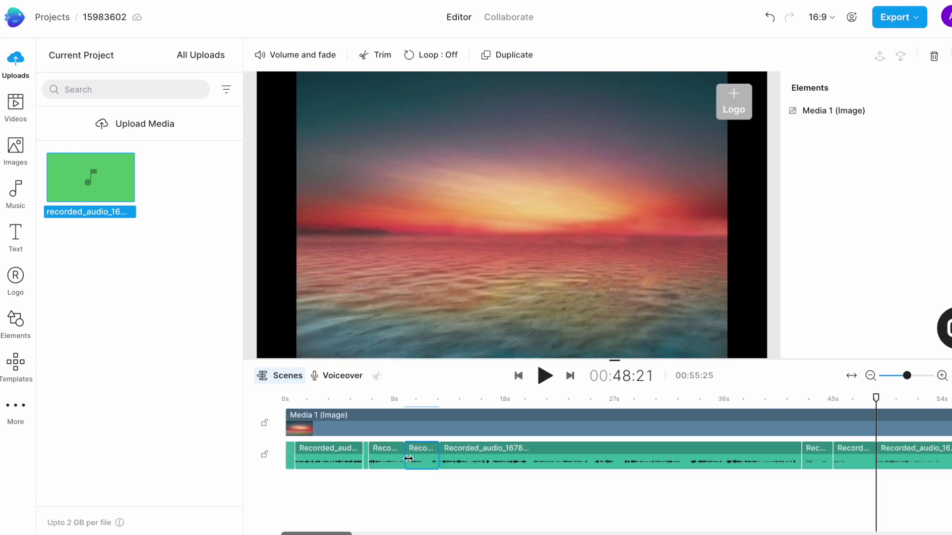
key(Delete)
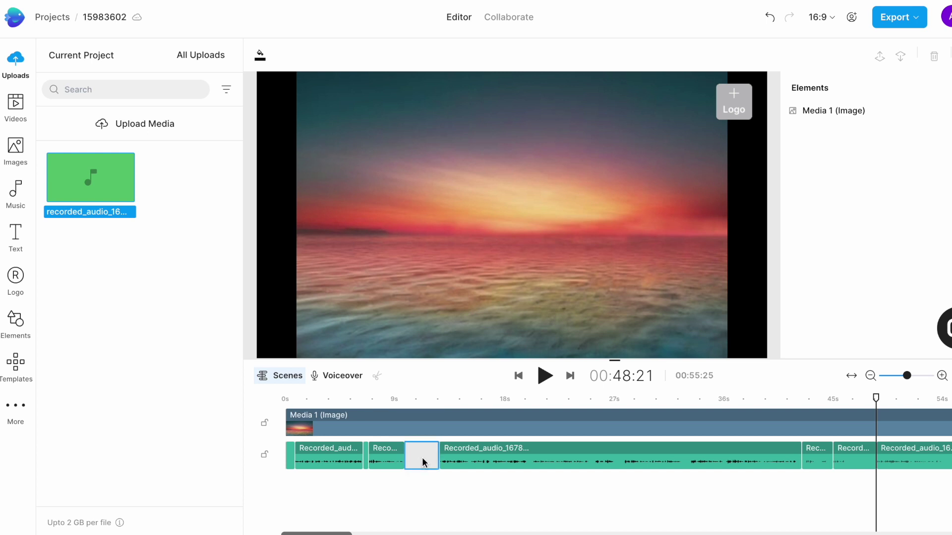
key(Delete)
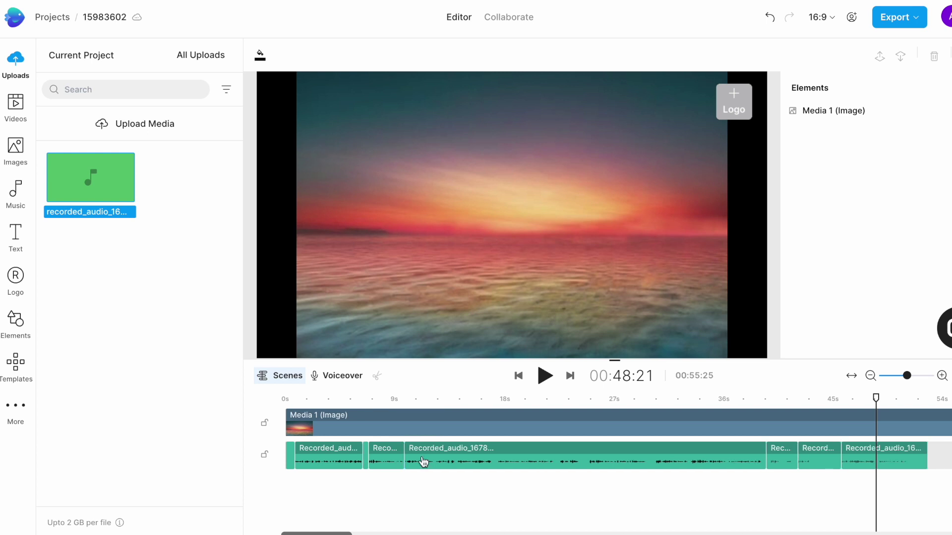
click(365, 455)
key(Delete)
click(288, 459)
key(Delete)
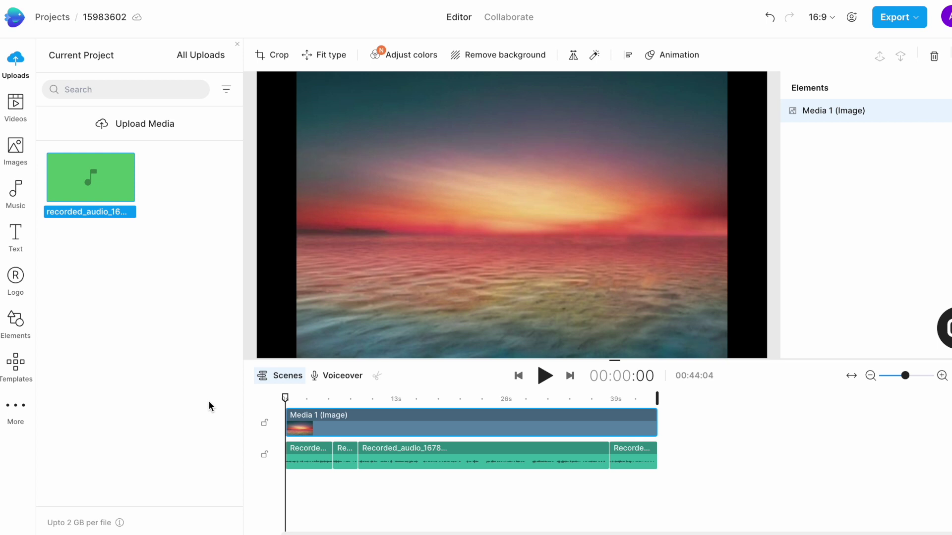
- Return the playhead to 0 and preview the trimmed 44-second voiceover over the sunset image
click(288, 397)
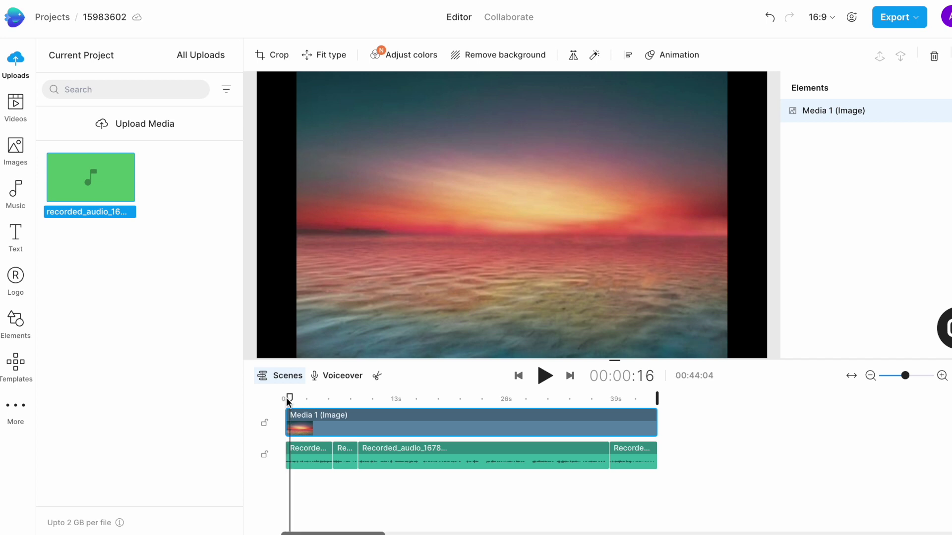
drag(288, 397, 267, 397)
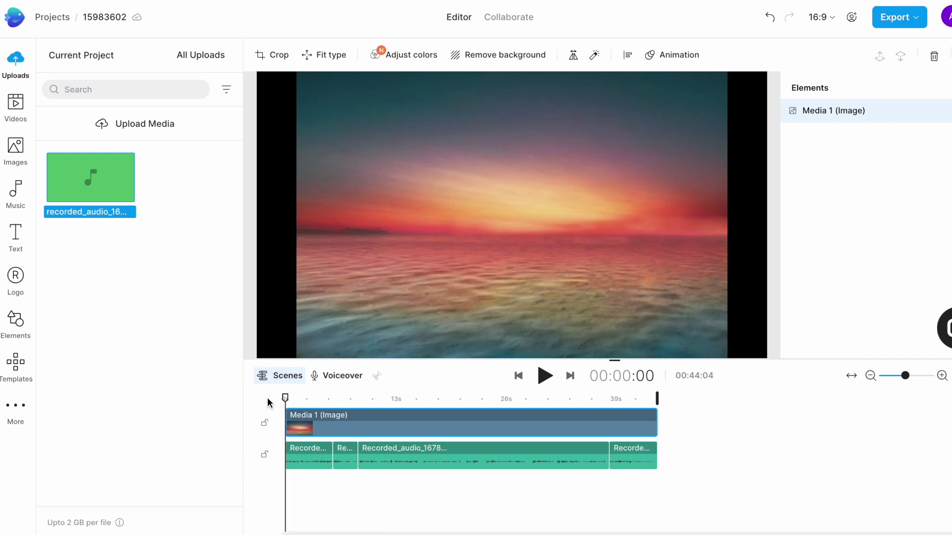
key(space)
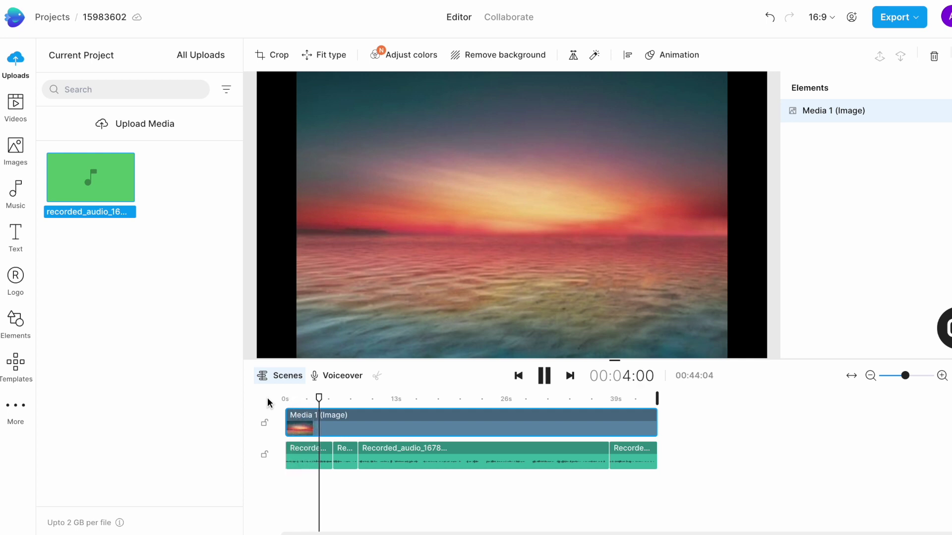
key(space)
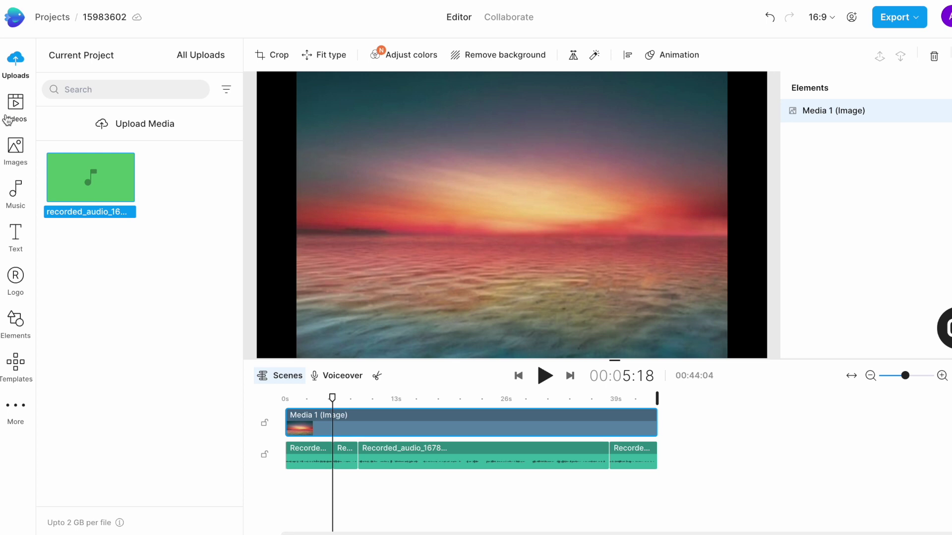
- Search stock videos for 'book reading' and add the man-using-a-tablet clip, stretched to fill the canvas
click(15, 107)
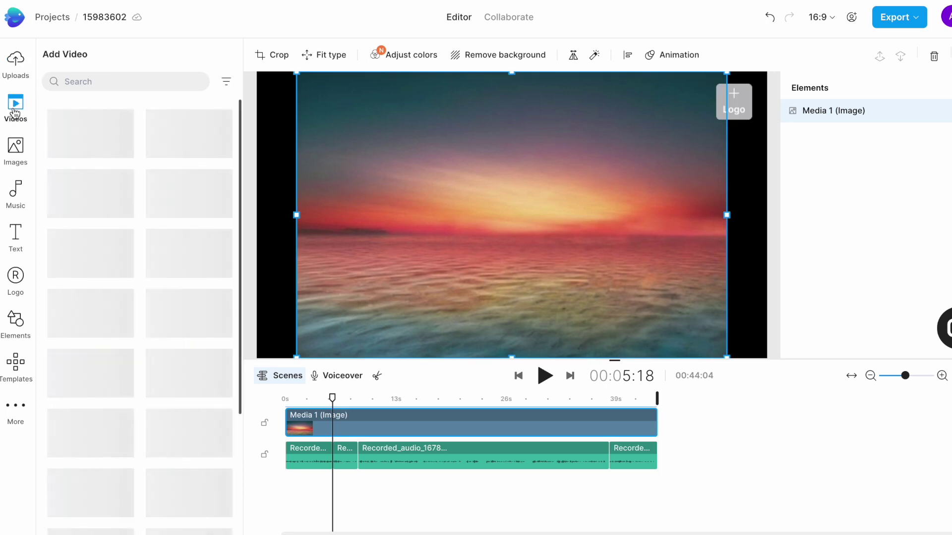
click(92, 81)
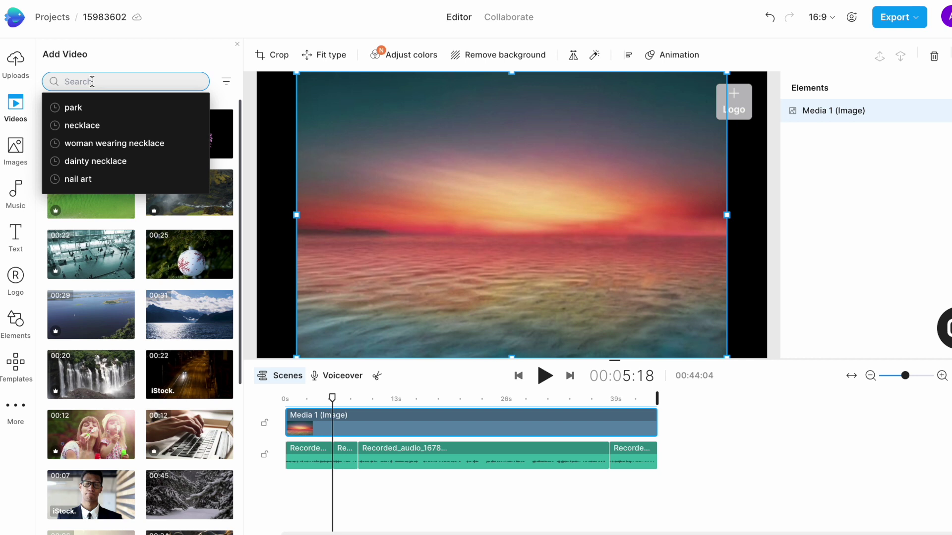
text(book readi)
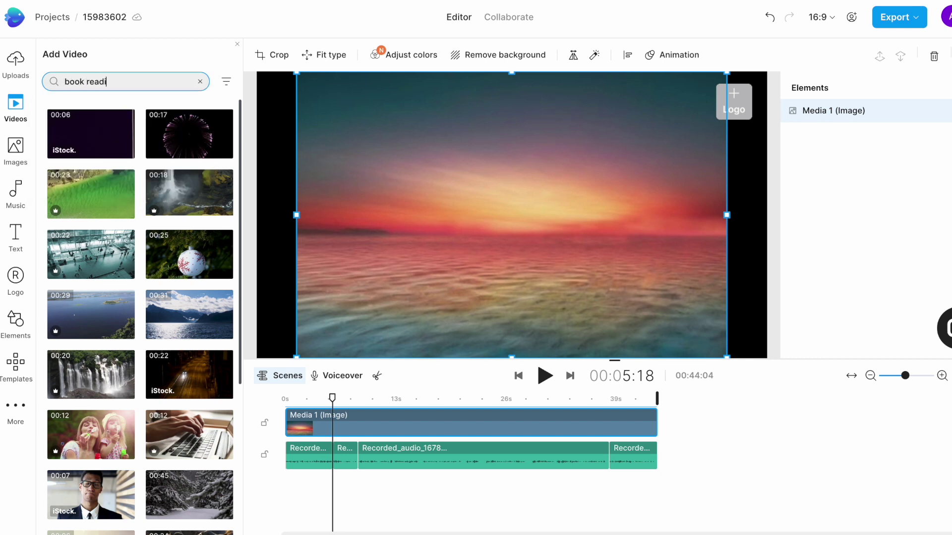
text(ng)
key(Return)
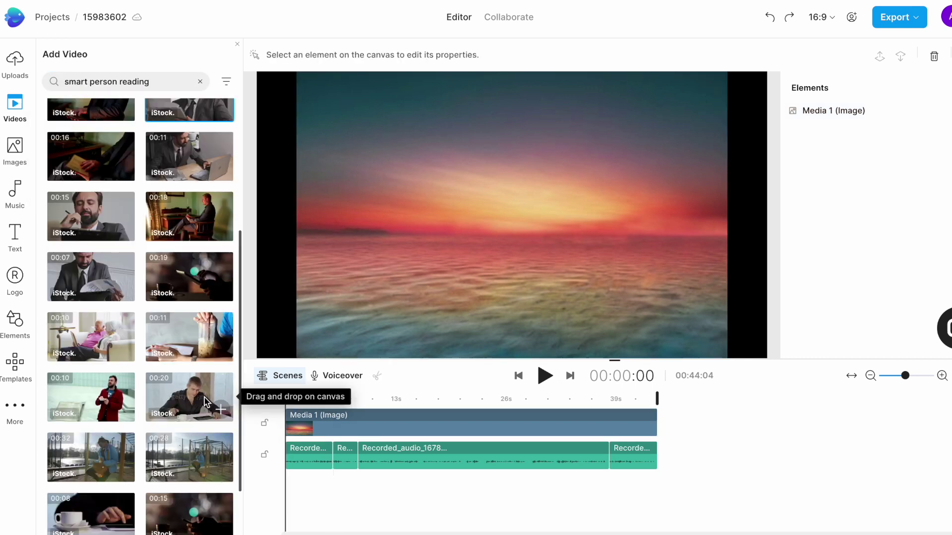
scroll(204, 397, down, 1)
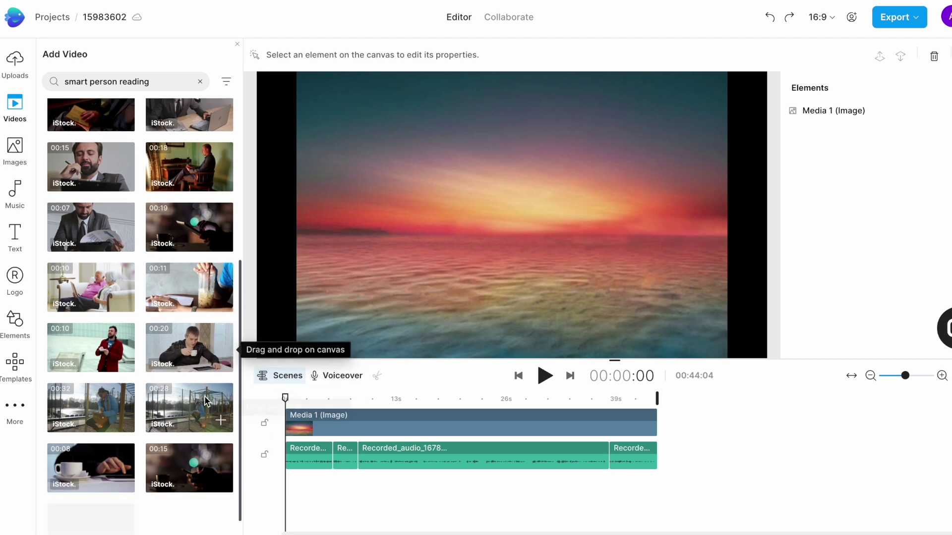
click(220, 361)
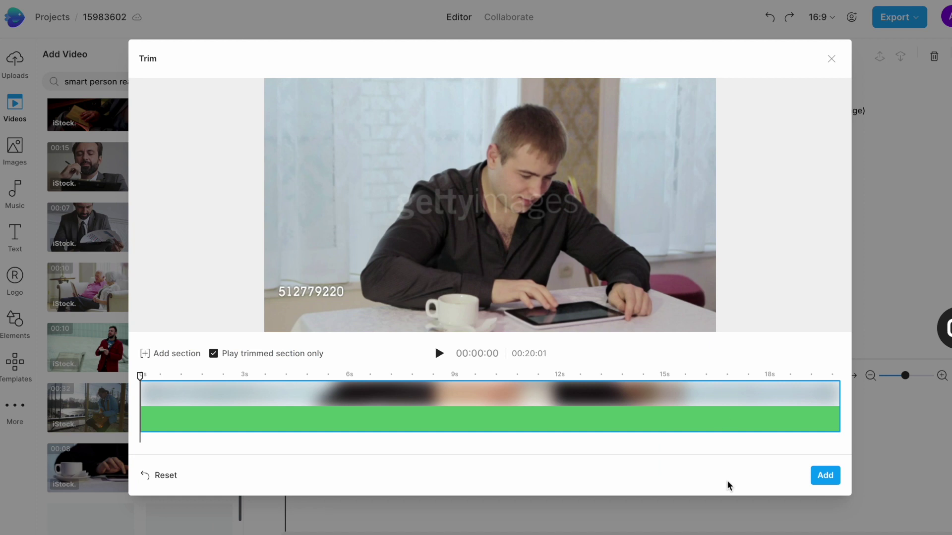
click(825, 476)
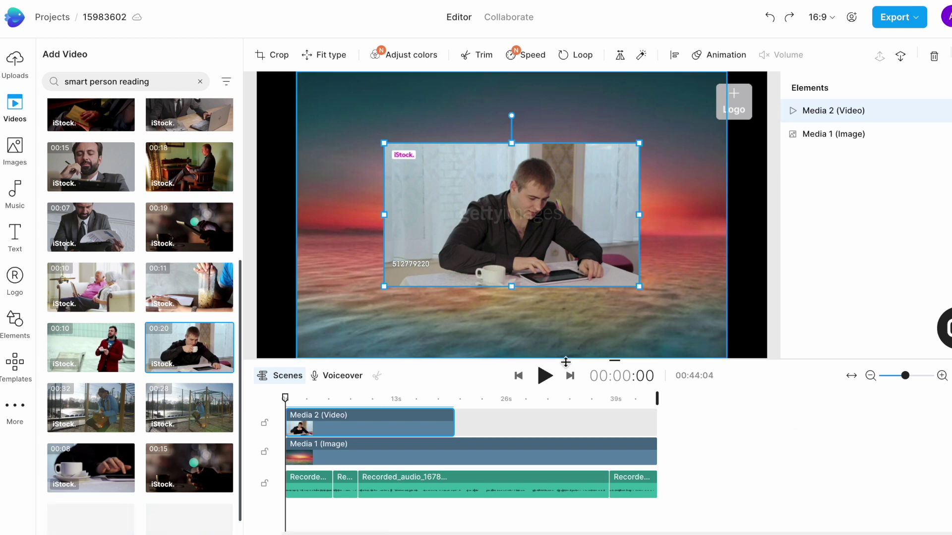
drag(383, 286, 250, 347)
drag(639, 143, 767, 74)
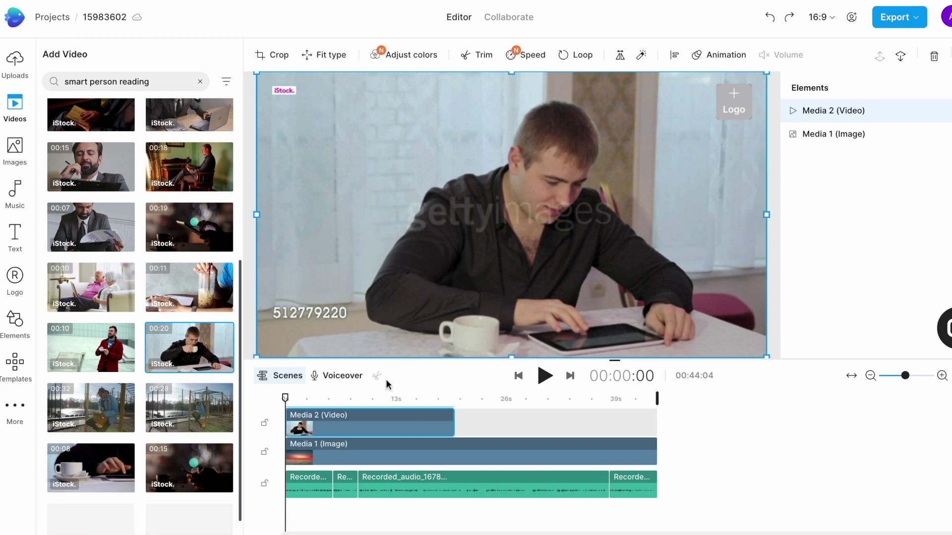
- Preview from the start and trim the coffee-cup clip down to a brief opening shot
click(285, 400)
key(space)
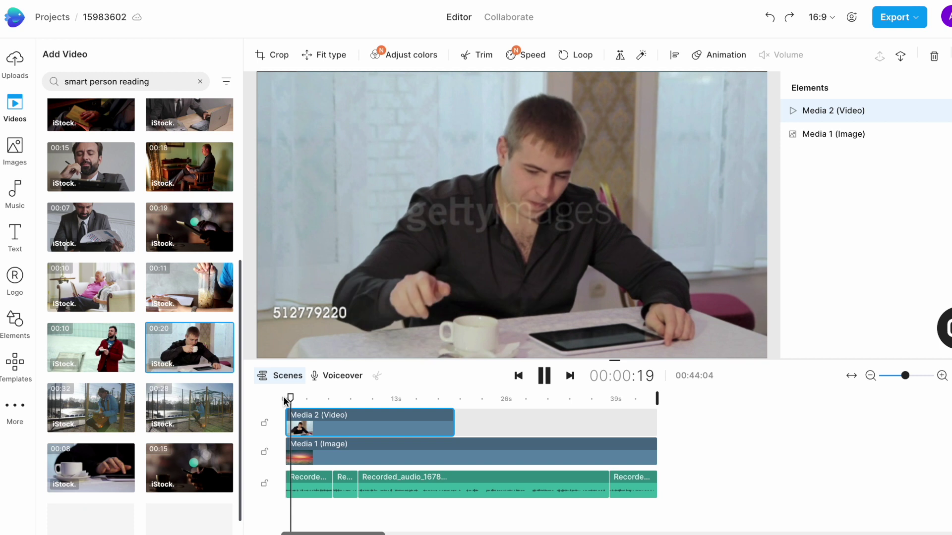
key(space)
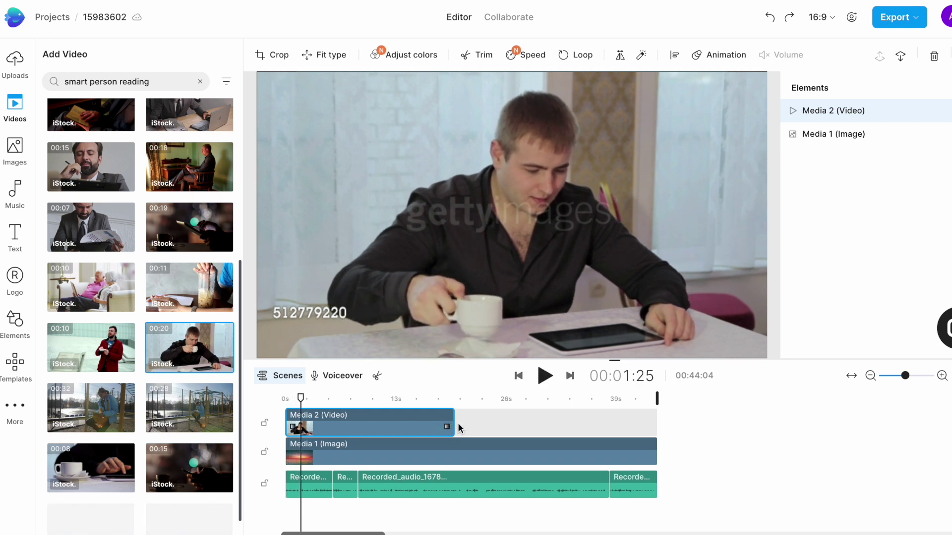
drag(453, 424, 301, 421)
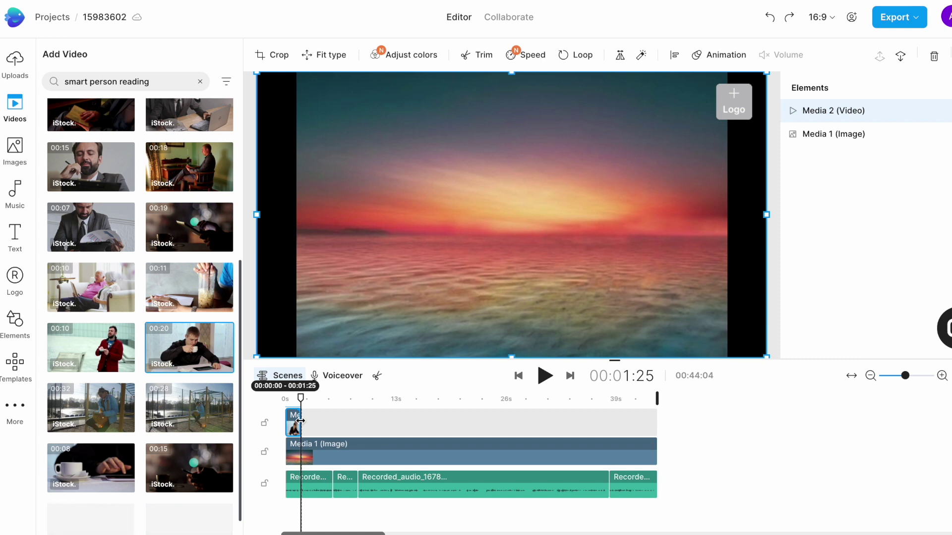
drag(301, 421, 301, 421)
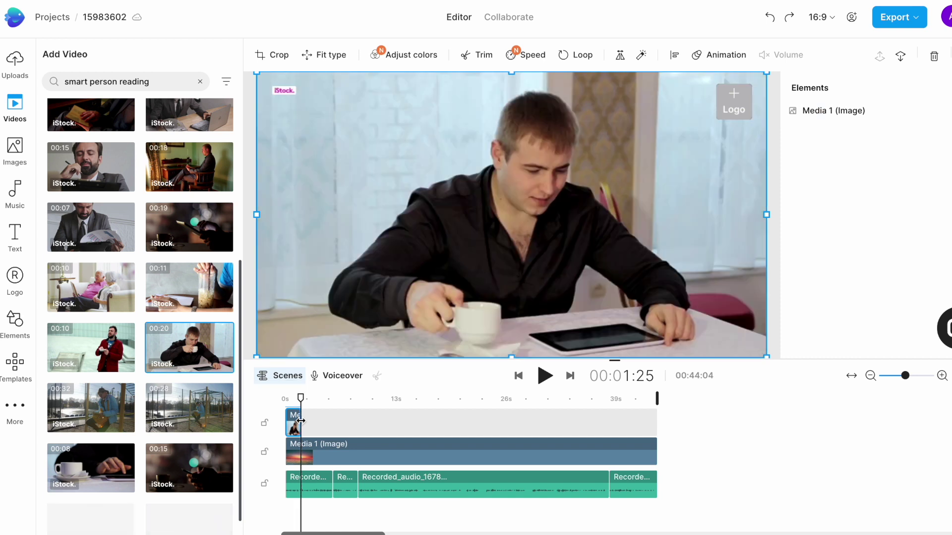
- Add the 00:16 book-reading stock clip and stretch it to fill the frame
scroll(92, 290, up, 1)
scroll(92, 290, up, 3)
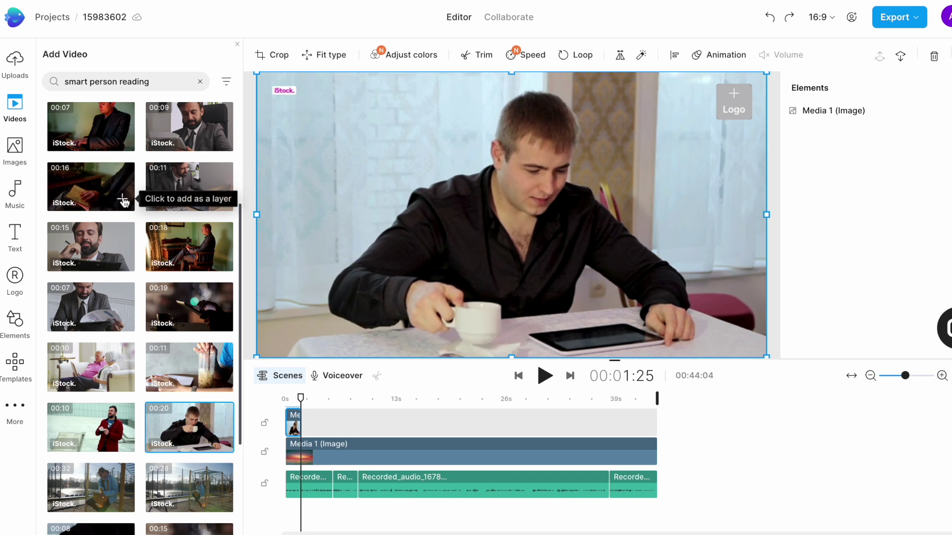
click(123, 201)
click(825, 475)
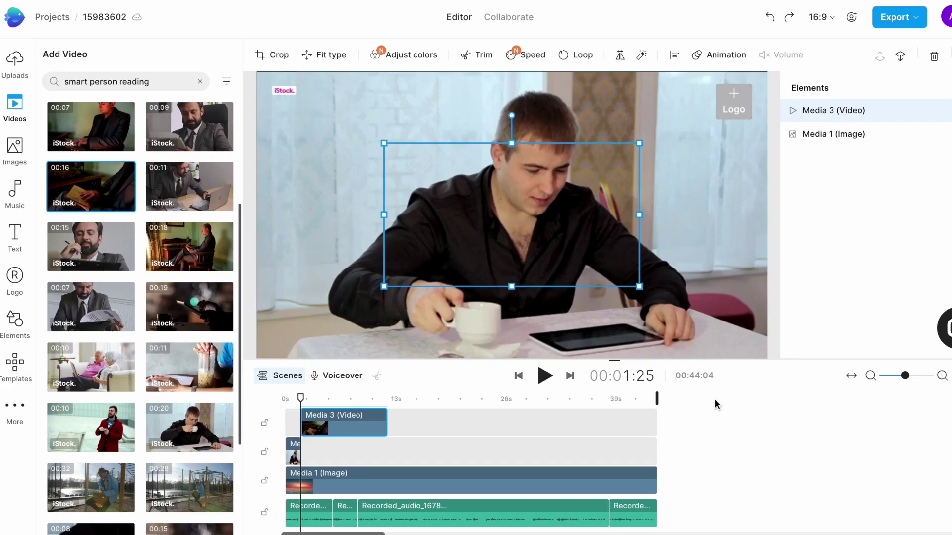
drag(384, 286, 256, 357)
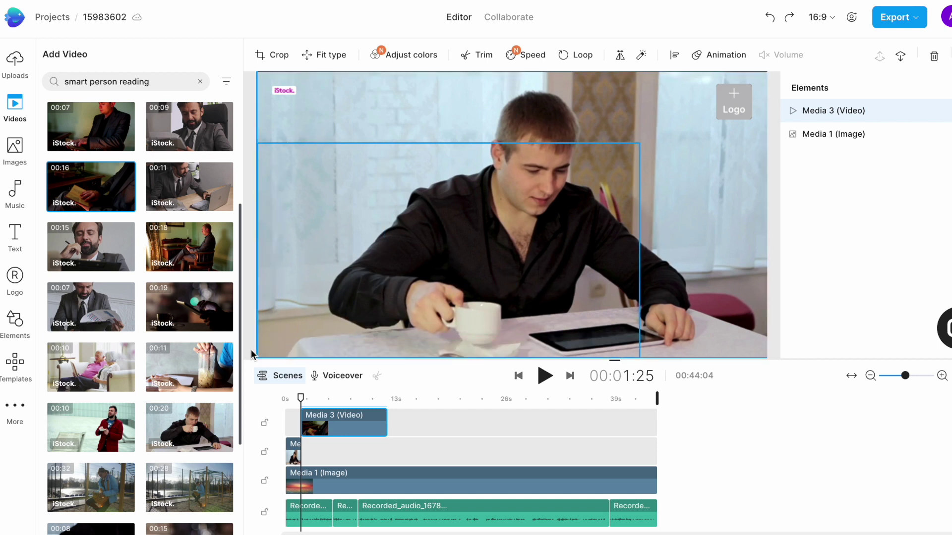
drag(639, 143, 767, 72)
- Move the book clip onto the coffee clip's track and trim its end to a few seconds
mouse_move(312, 399)
mouse_down()
mouse_move(322, 399)
mouse_move(301, 397)
mouse_up()
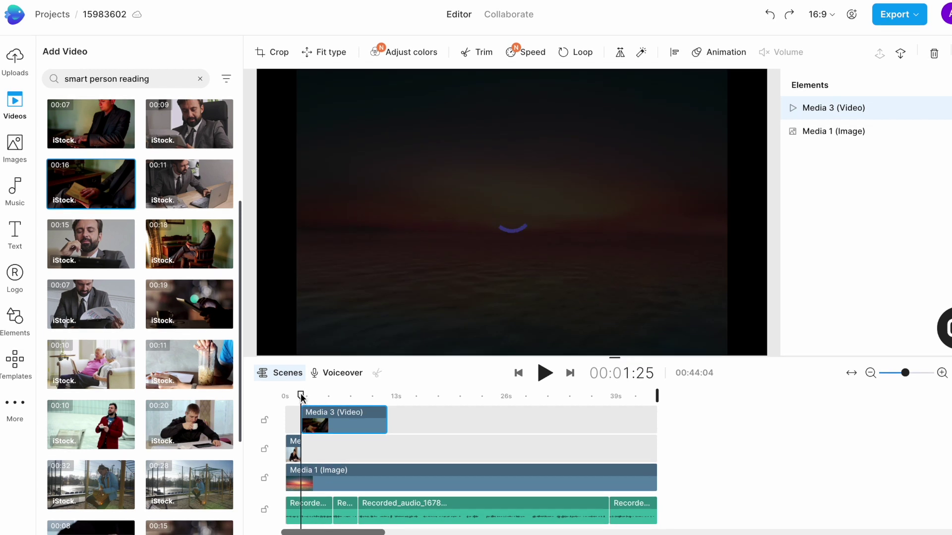
mouse_move(301, 397)
mouse_down()
mouse_move(317, 398)
mouse_move(308, 397)
mouse_up()
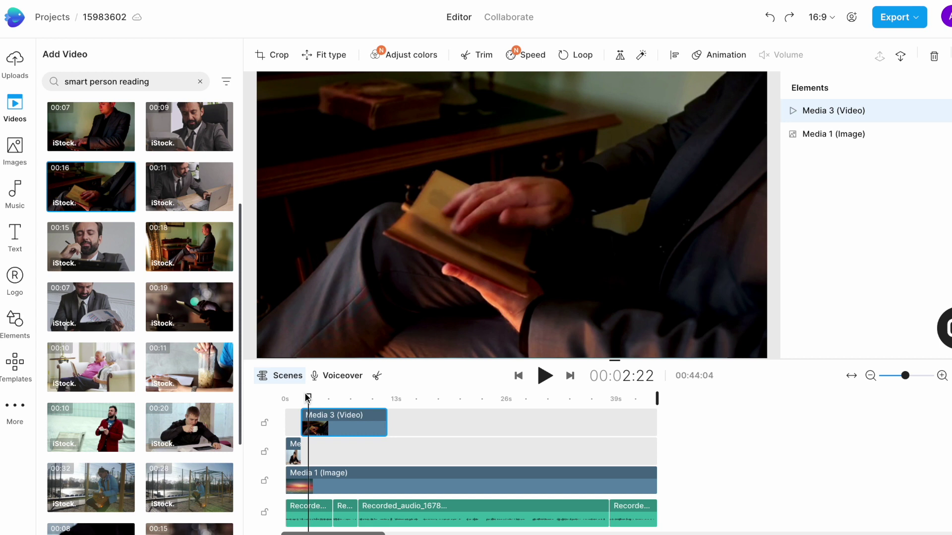
mouse_move(325, 433)
mouse_down()
mouse_move(334, 428)
mouse_move(335, 442)
mouse_up()
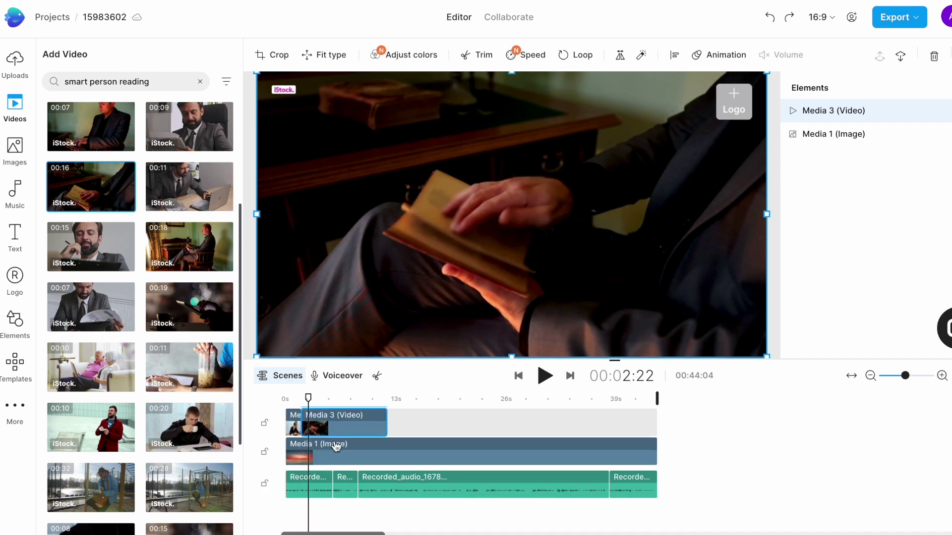
click(298, 404)
key(space)
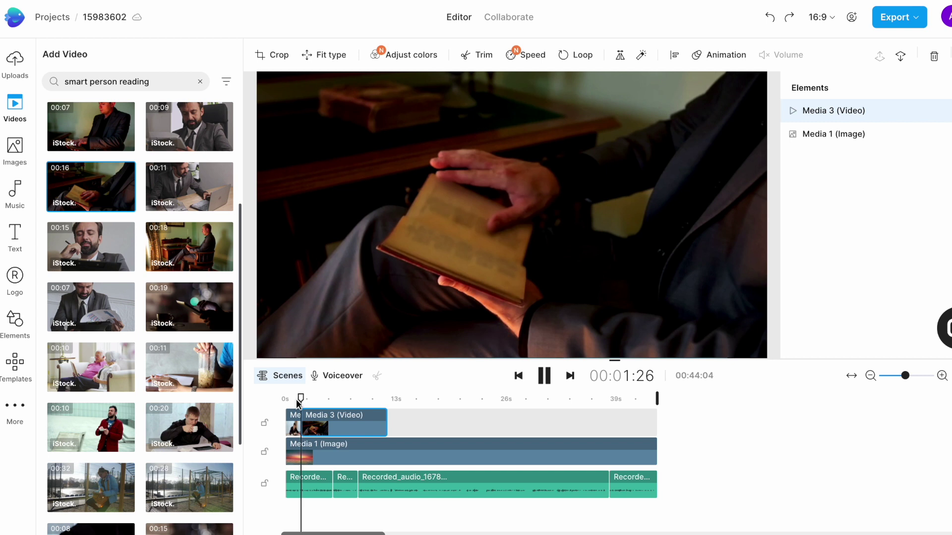
key(space)
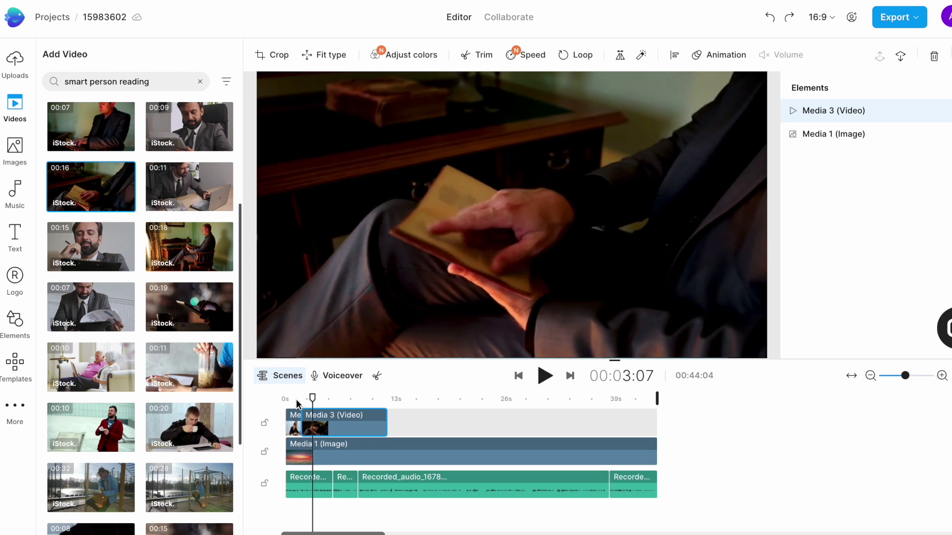
drag(387, 425, 314, 425)
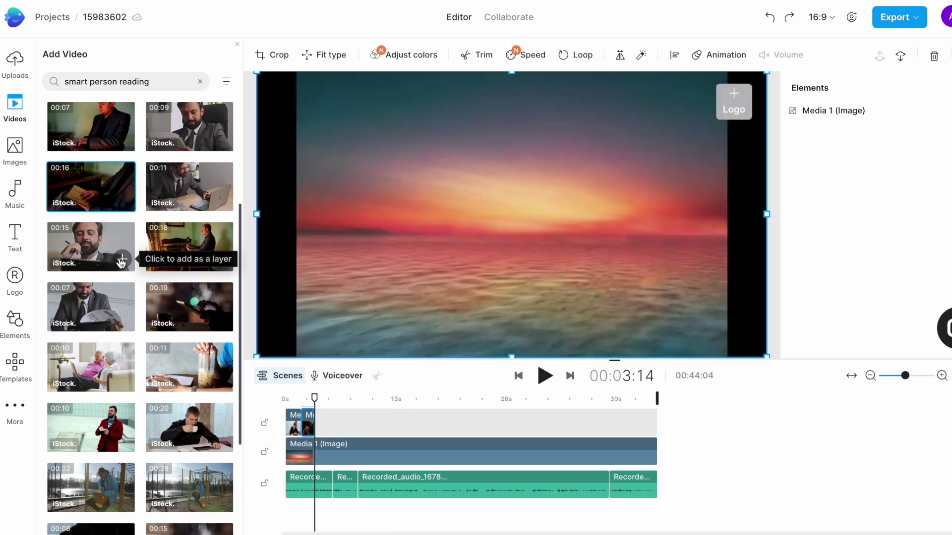
click(121, 260)
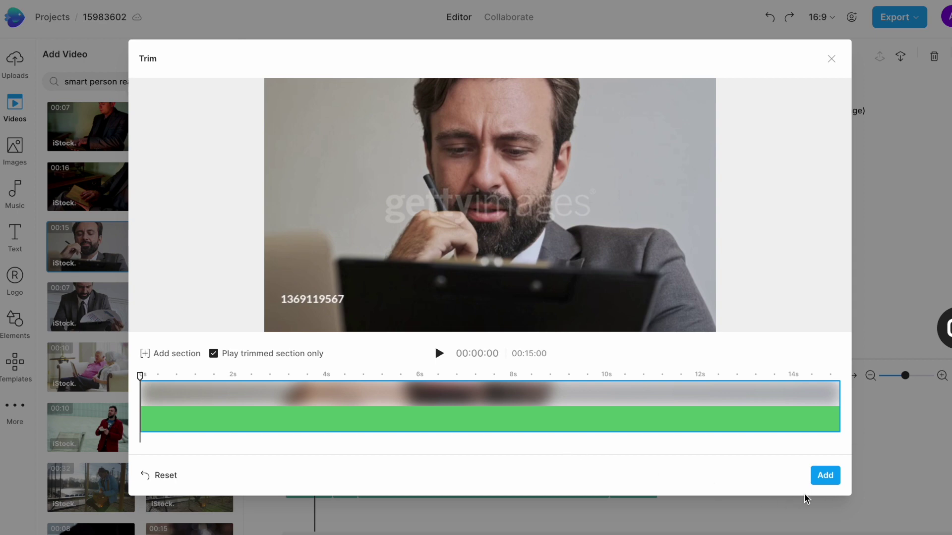
- Place the clipboard clip on the main track and trim the reading-glasses clip's start and end
click(825, 475)
drag(367, 409, 372, 448)
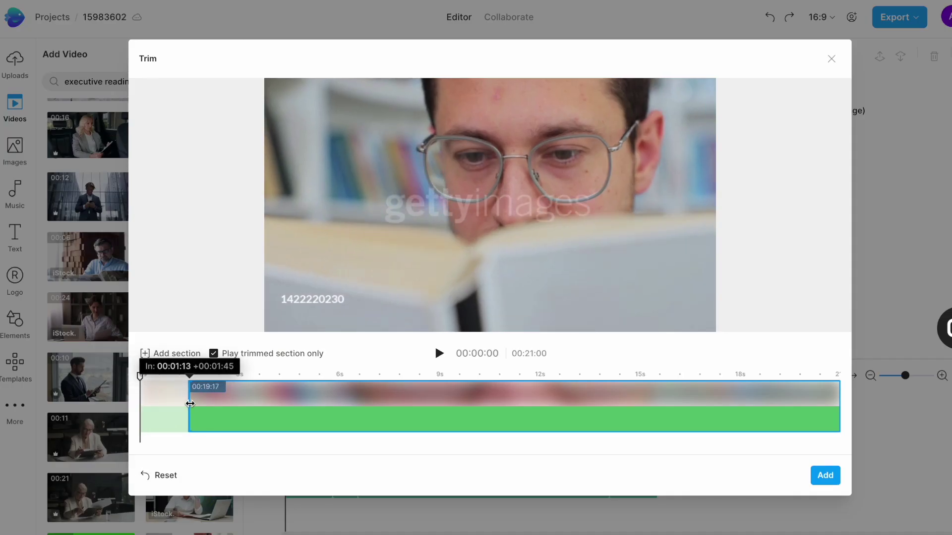
drag(187, 407, 206, 407)
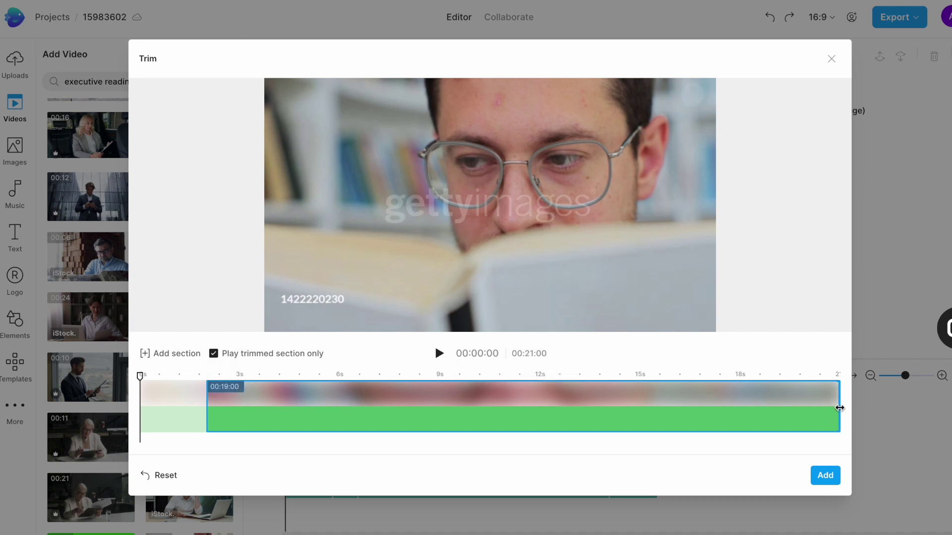
drag(841, 416, 270, 423)
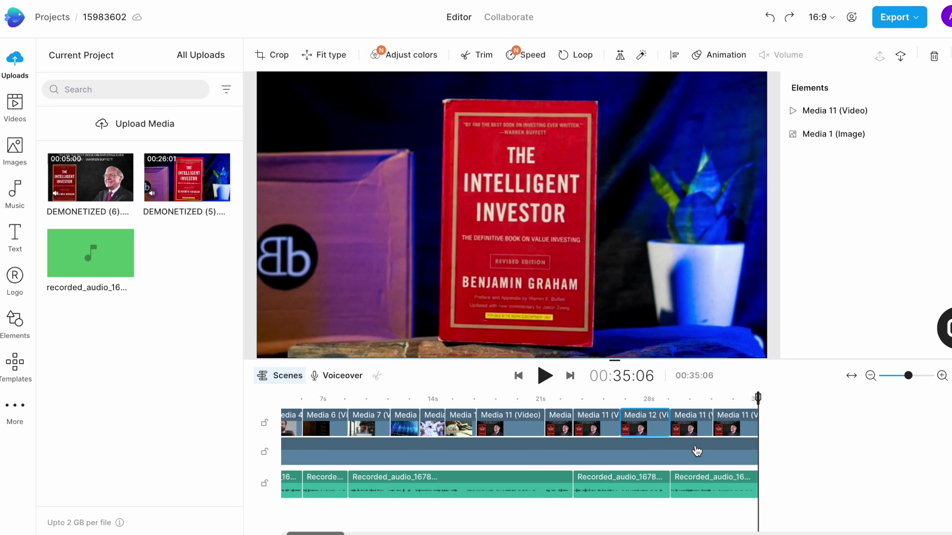
click(15, 236)
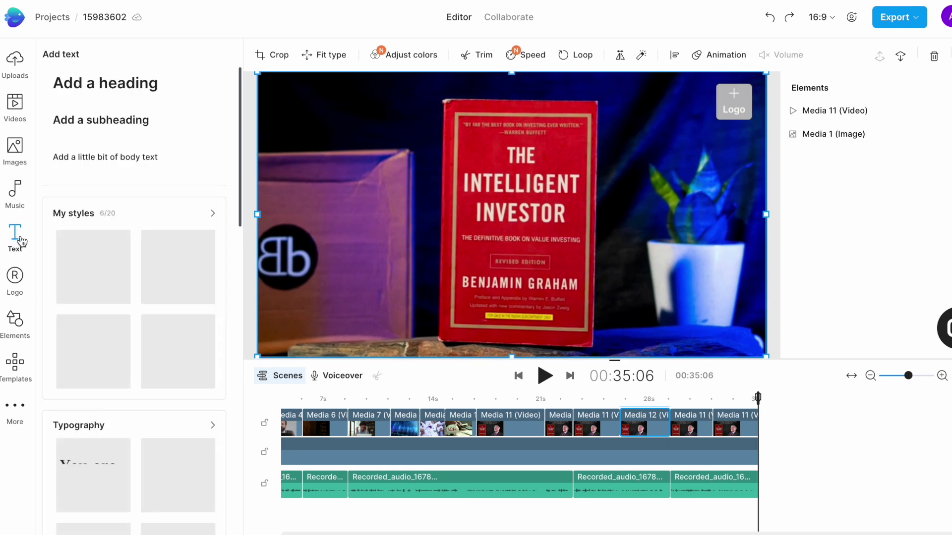
- Add the Minimalist 'Never Stop Believing' title, raise it on the frame, and move it to 00:00
scroll(192, 424, down, 5)
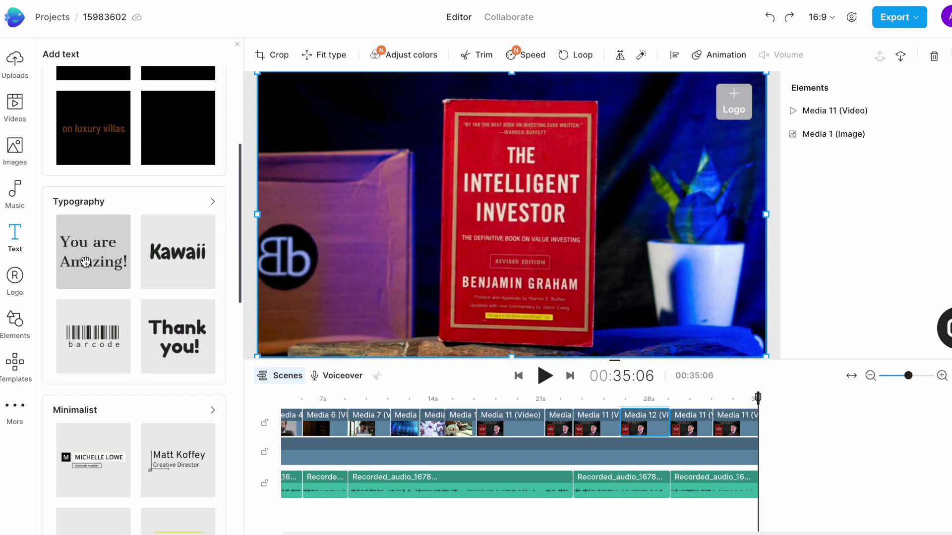
scroll(86, 261, down, 3)
click(211, 253)
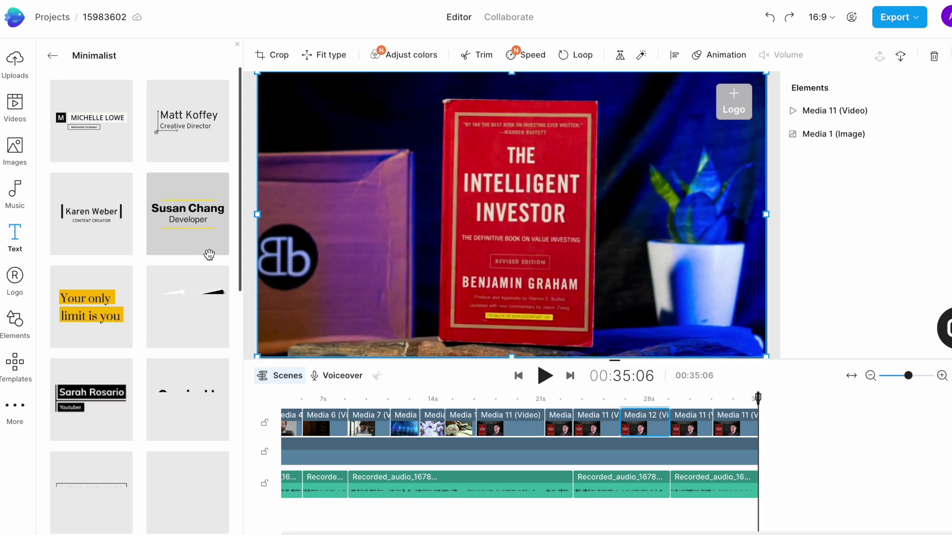
scroll(89, 298, down, 8)
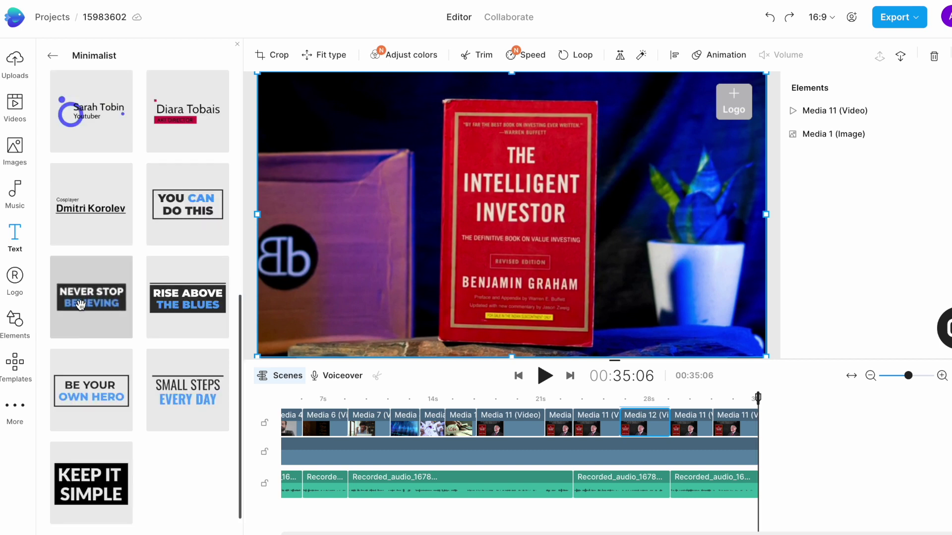
click(107, 297)
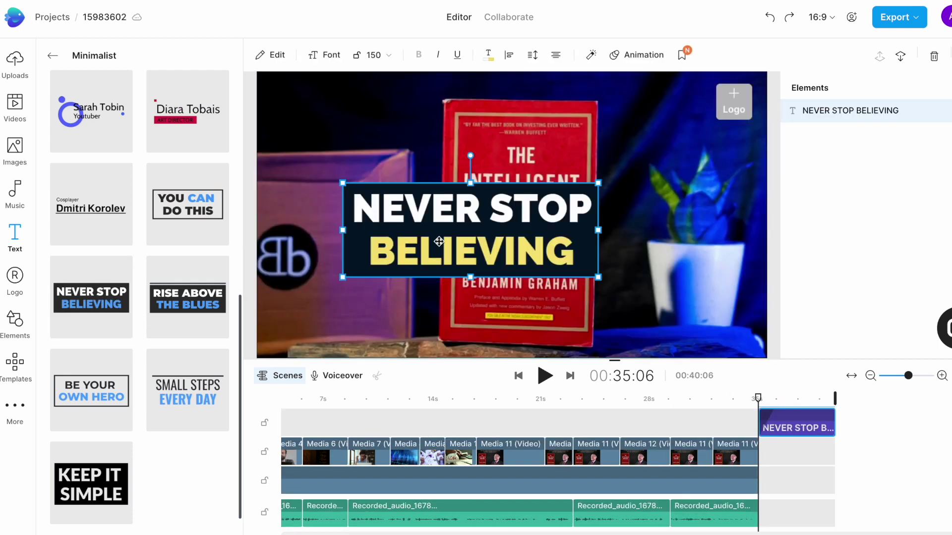
drag(506, 226, 485, 214)
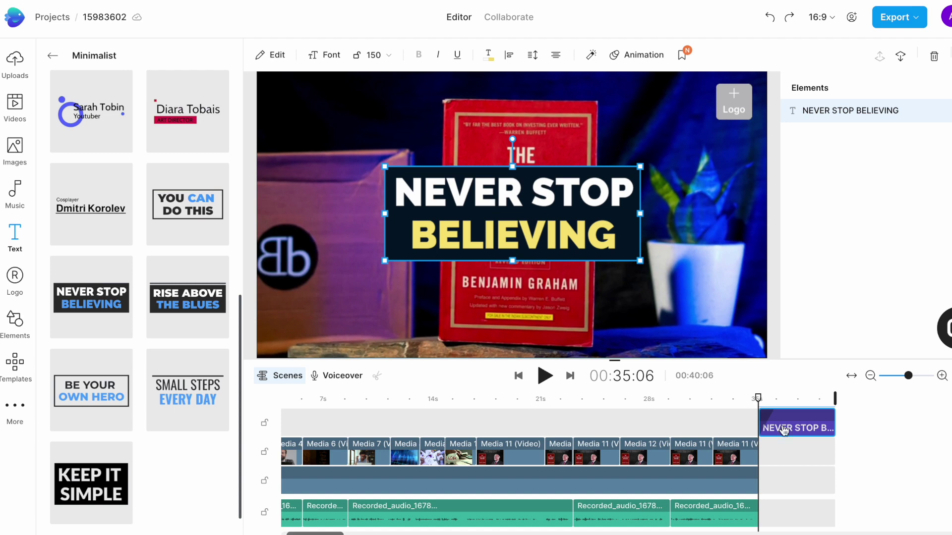
drag(783, 429, 293, 429)
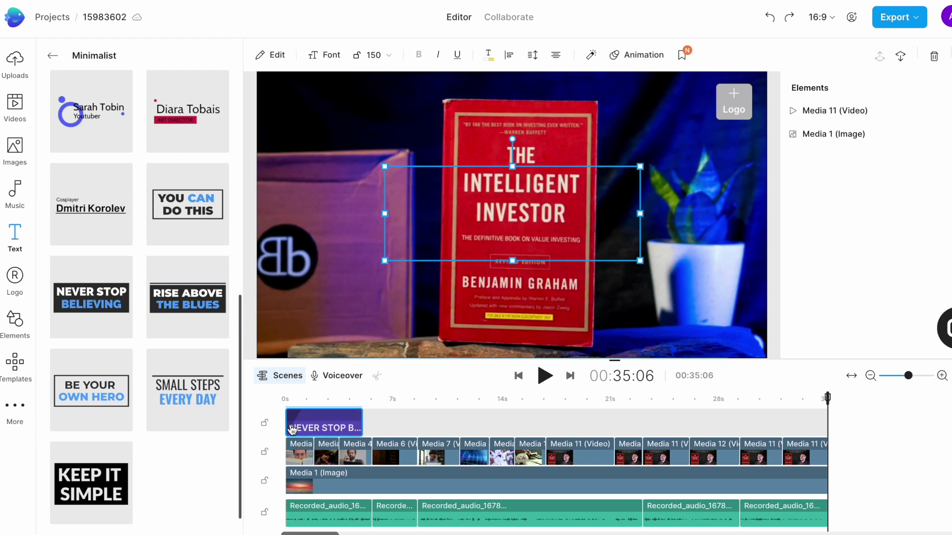
click(286, 400)
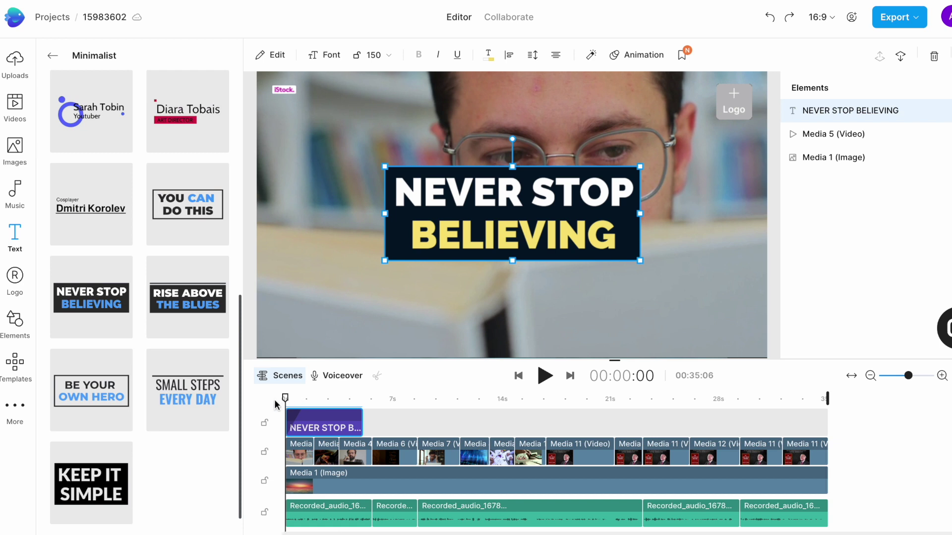
- Retitle it 'TOP TEN FINANCE BOOKS EVERYONE MUST READ', widening and re-centring the text box
double_click(511, 198)
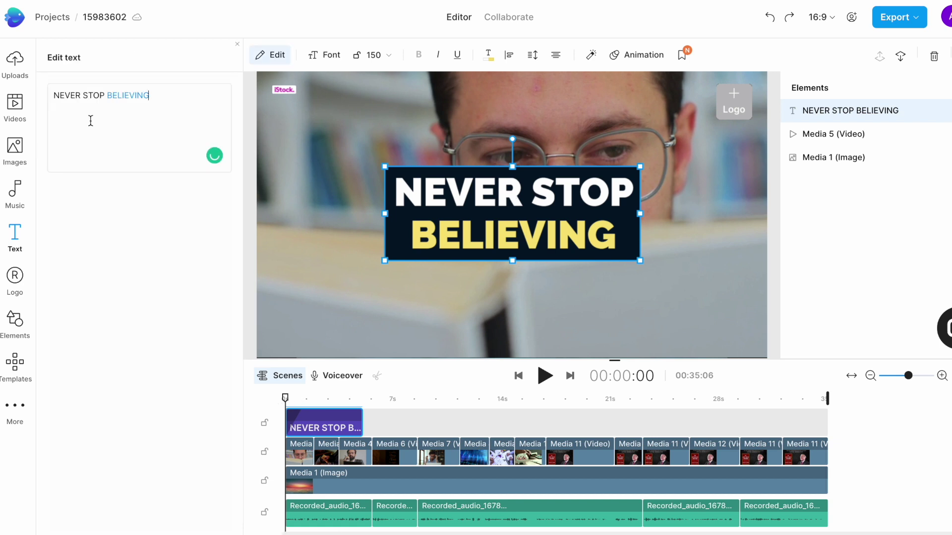
triple_click(85, 95)
text(TO)
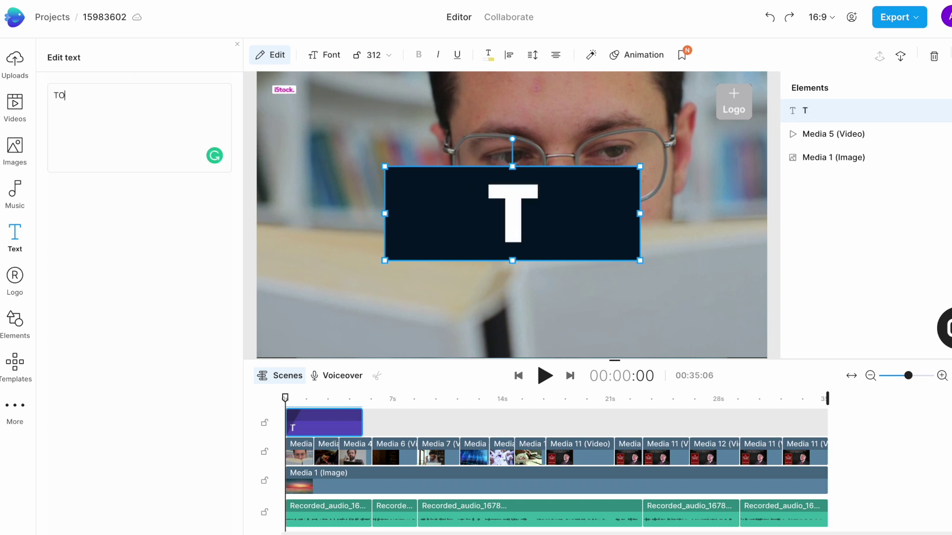
text(10 FINANCE BOOKS EVERYONE MUST READ)
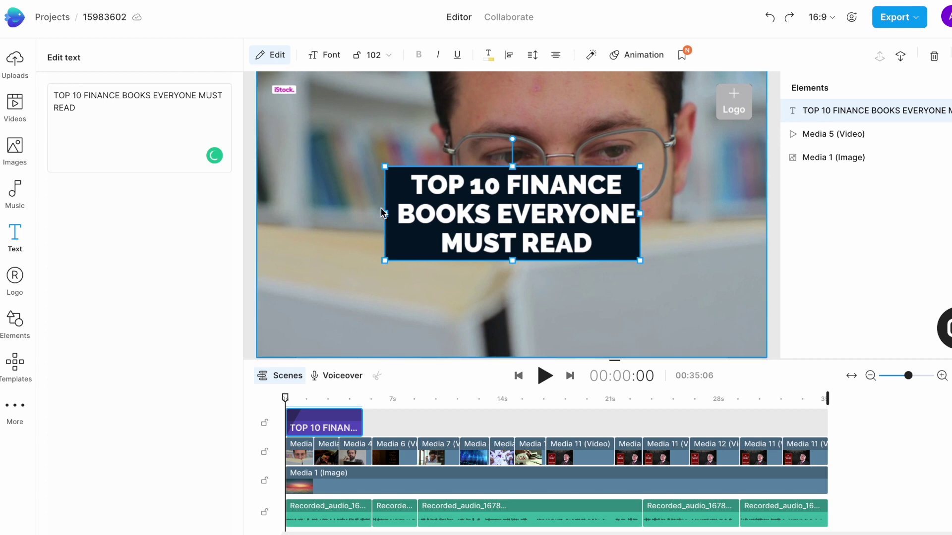
drag(385, 213, 294, 210)
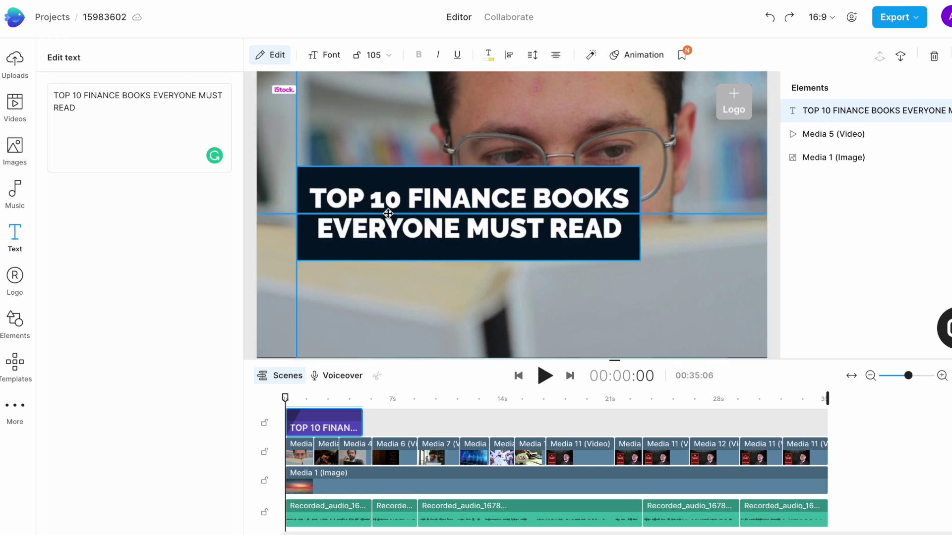
drag(382, 212, 430, 213)
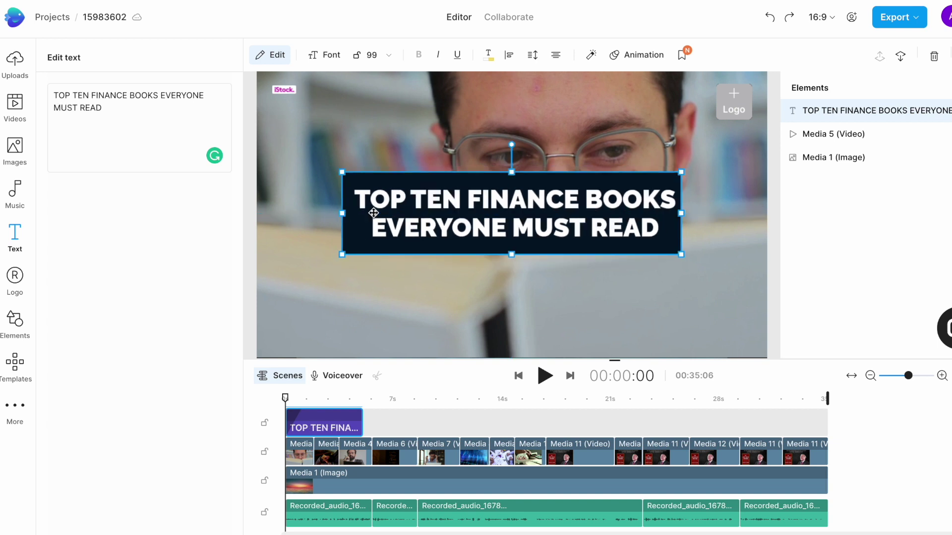
- Highlight the words TOP TEN in bright yellow #FFD900
drag(90, 95, 53, 96)
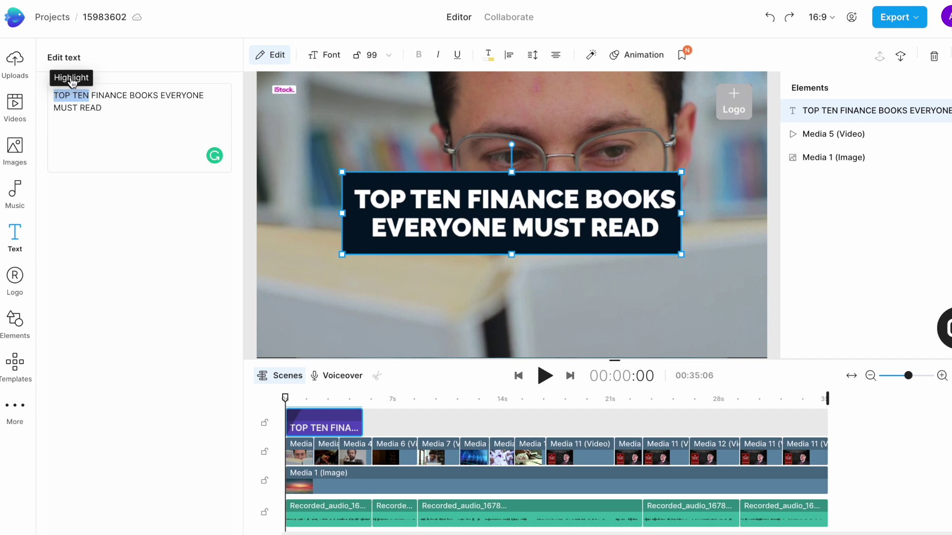
click(70, 80)
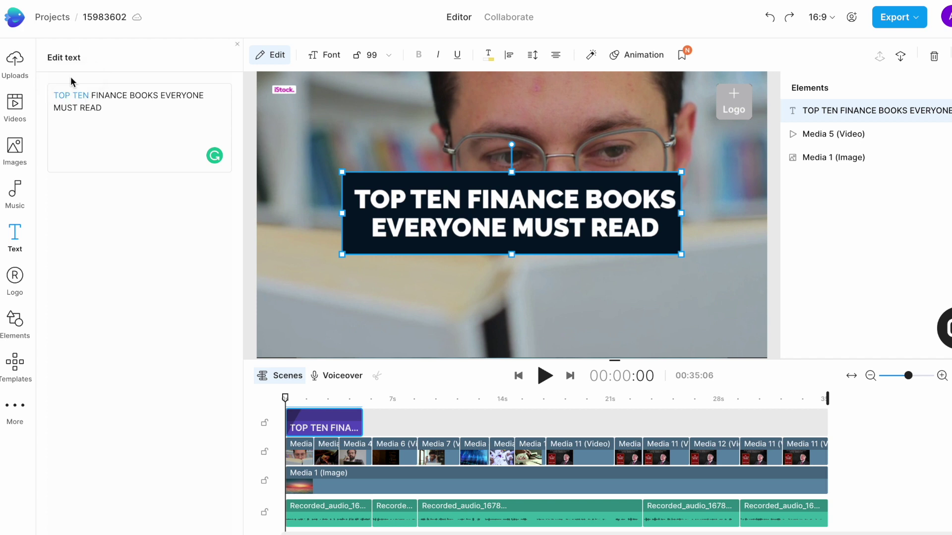
click(489, 55)
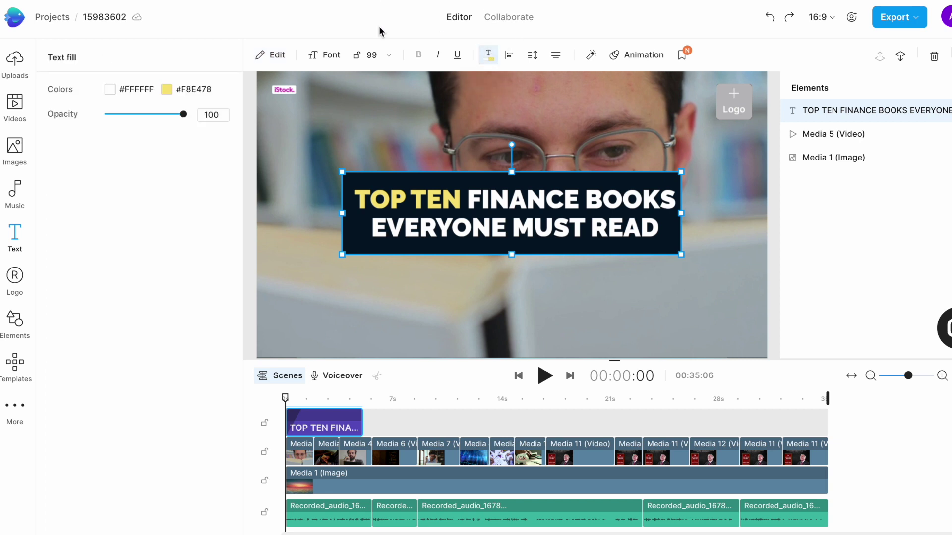
click(167, 92)
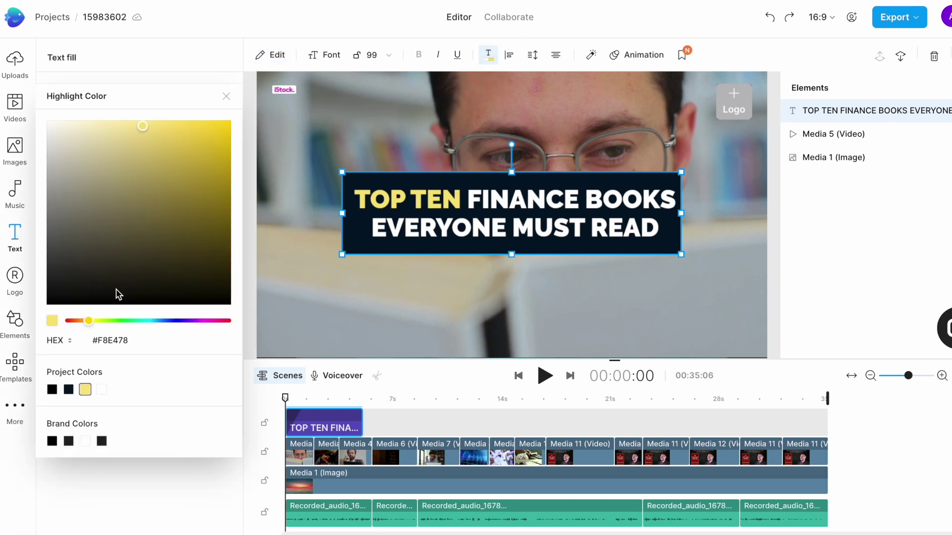
drag(211, 129, 272, 90)
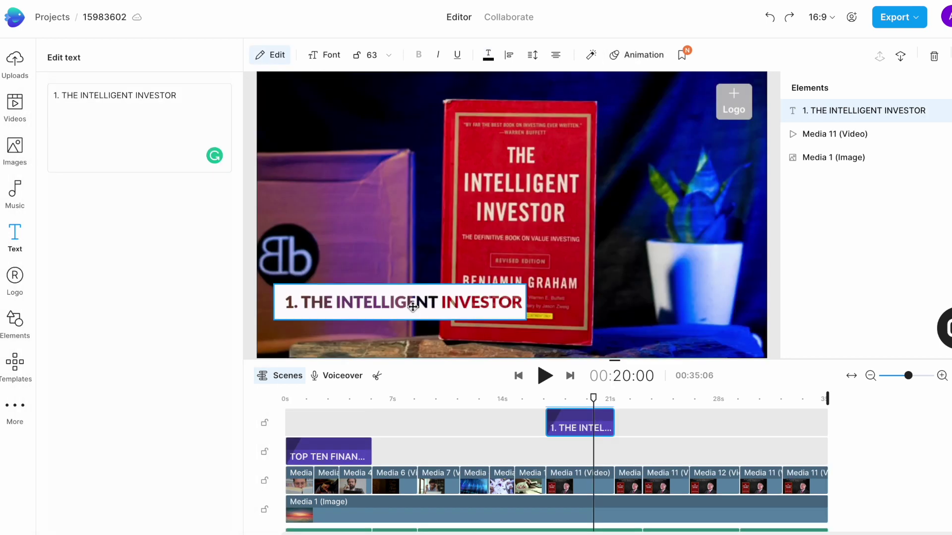
- Move the '1. THE INTELLIGENT INVESTOR' caption to the top of the frame and open Music
drag(410, 297, 417, 121)
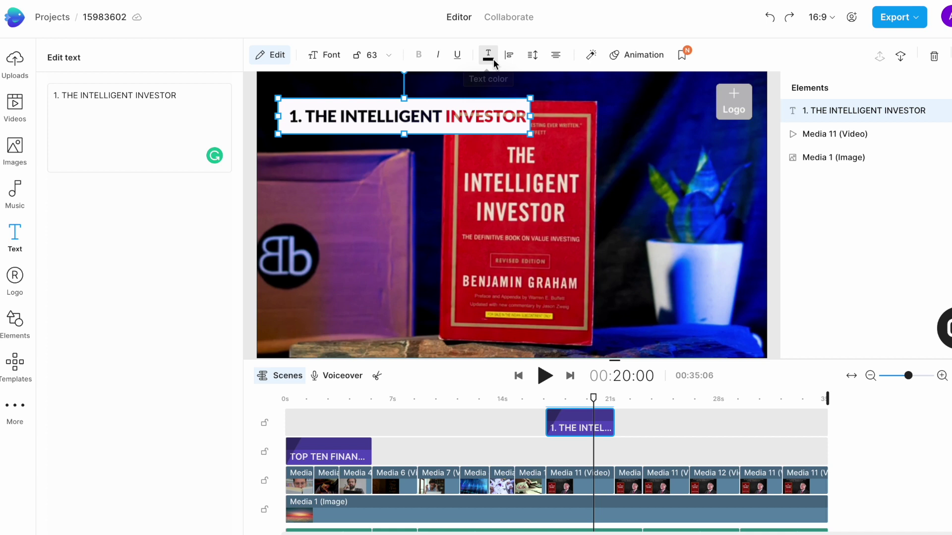
click(17, 199)
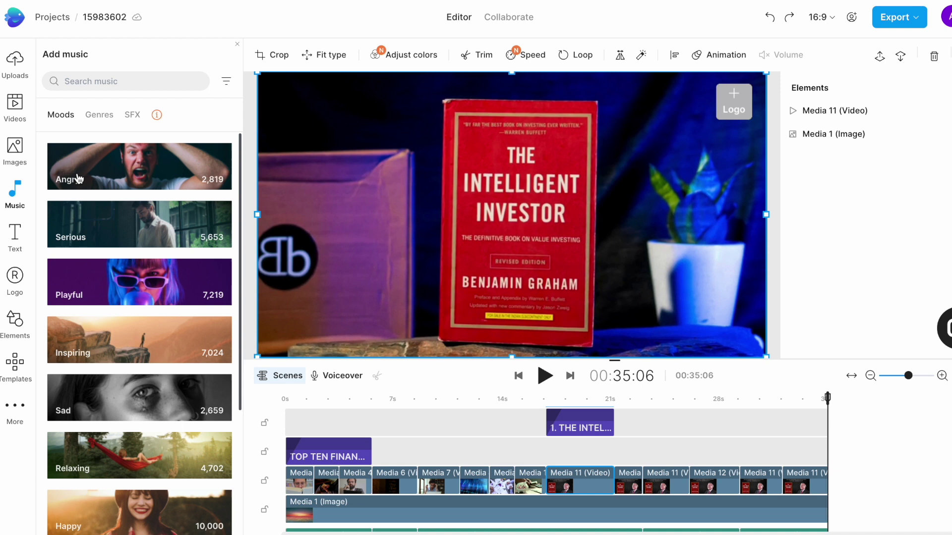
- Add the Inspiring track 'Historical Moments 60 Seconds' as background music and preview it
click(106, 335)
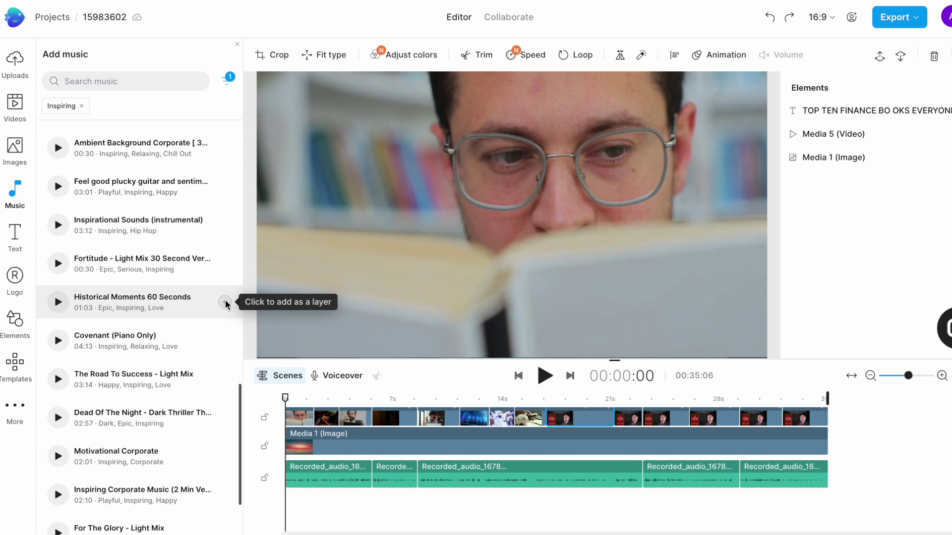
click(225, 302)
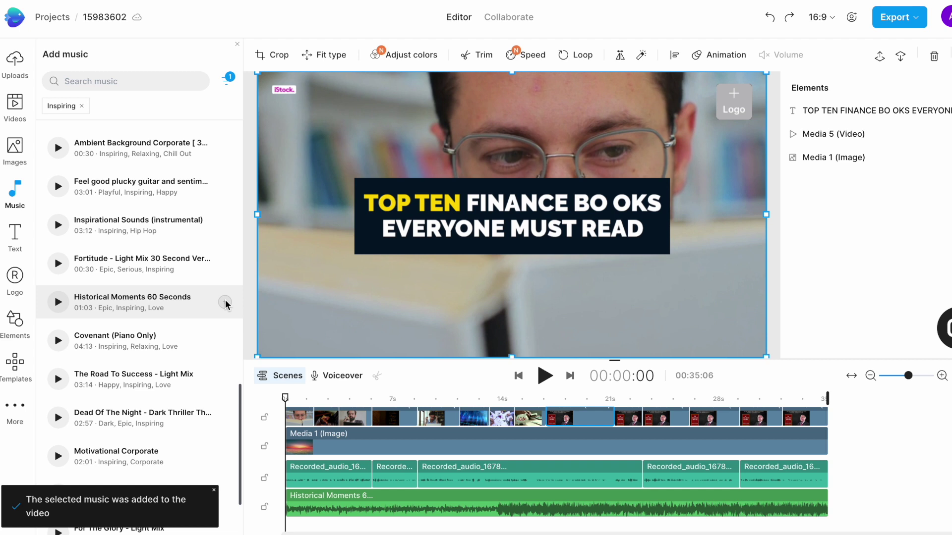
key(space)
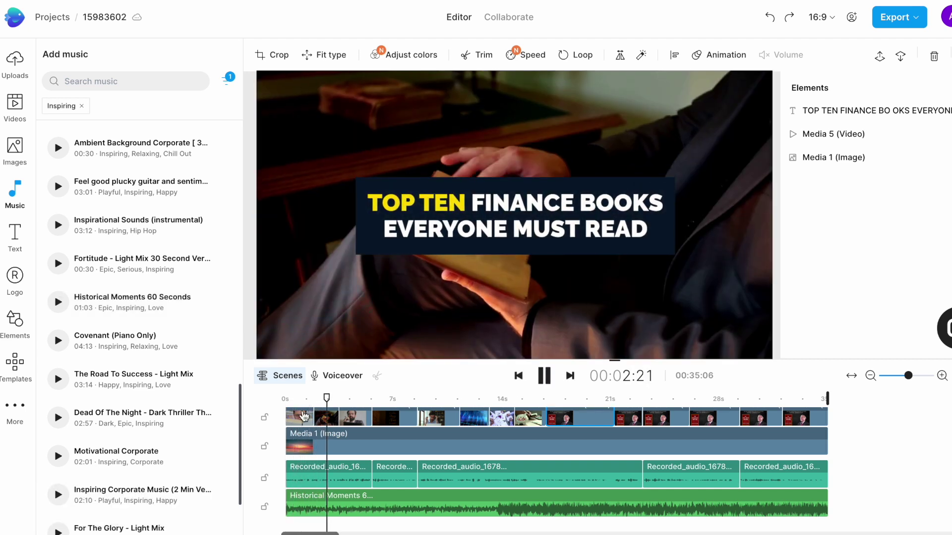
key(space)
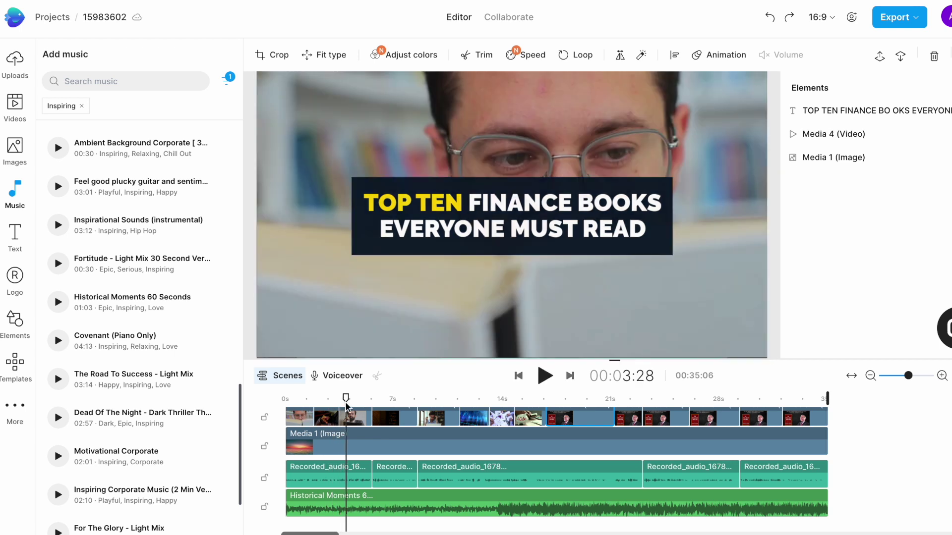
click(305, 417)
click(331, 504)
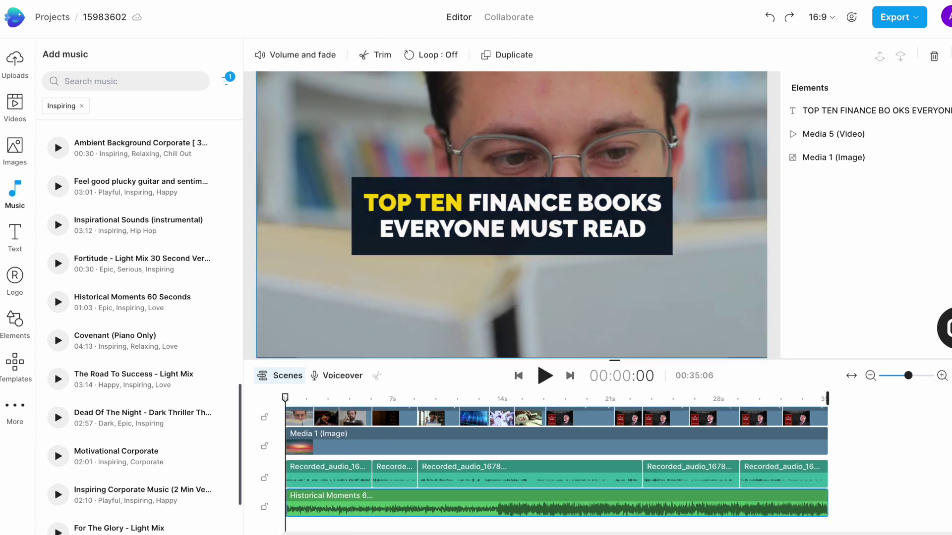
- Lower the background music volume to -30.6 dB and preview the mix
click(301, 55)
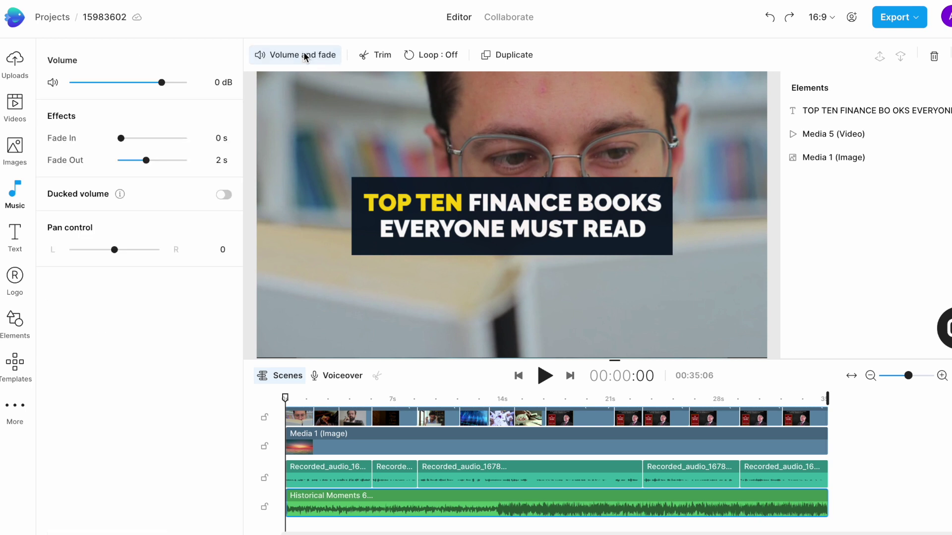
drag(127, 85, 116, 85)
key(space)
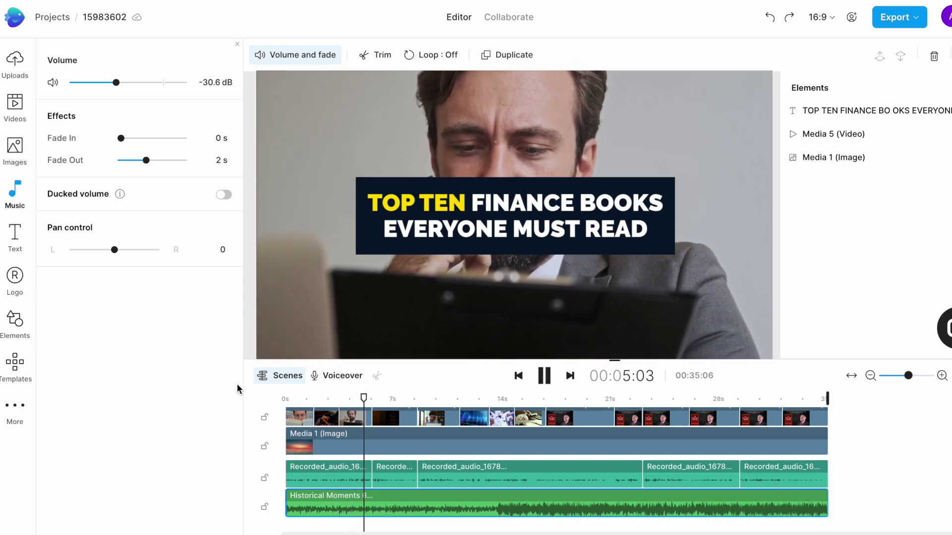
key(space)
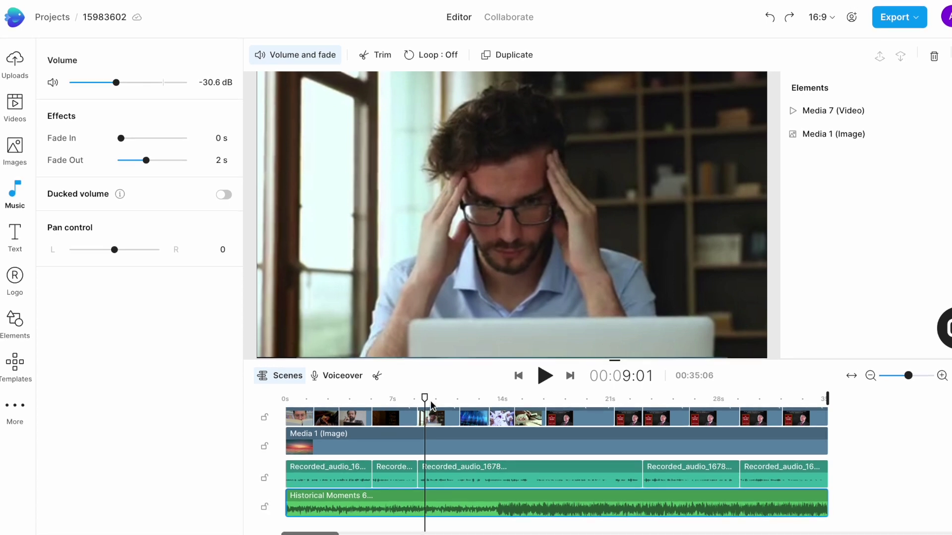
click(407, 400)
click(276, 398)
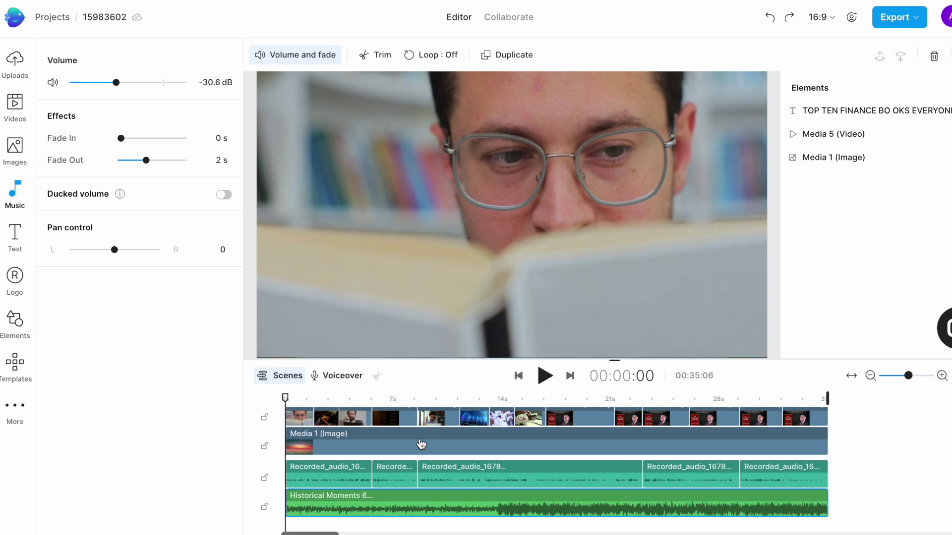
click(545, 375)
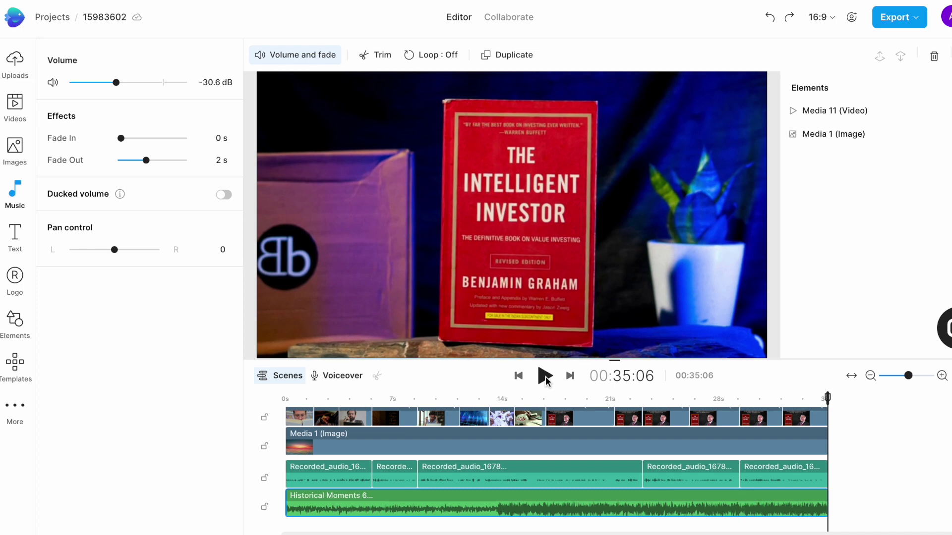
- Export the video at 1080p and open the live support chat
click(899, 17)
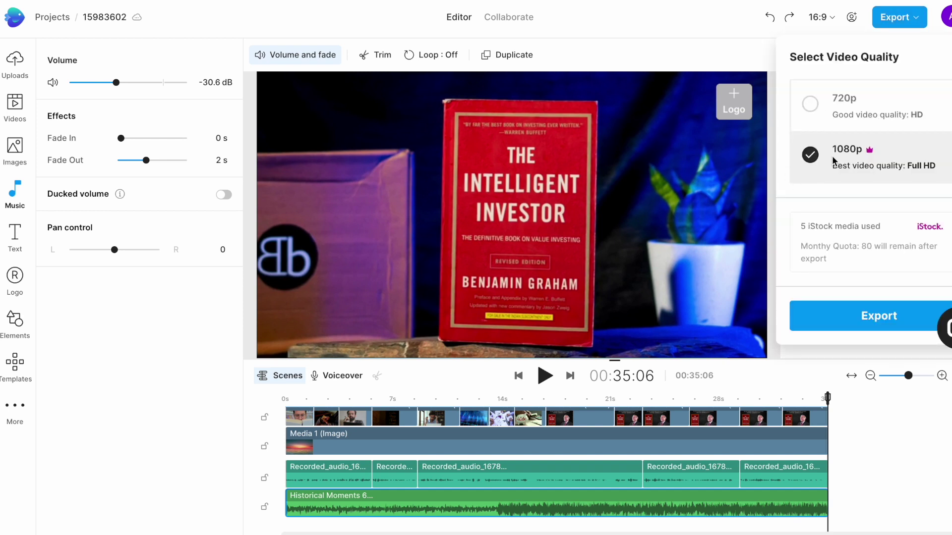
click(845, 314)
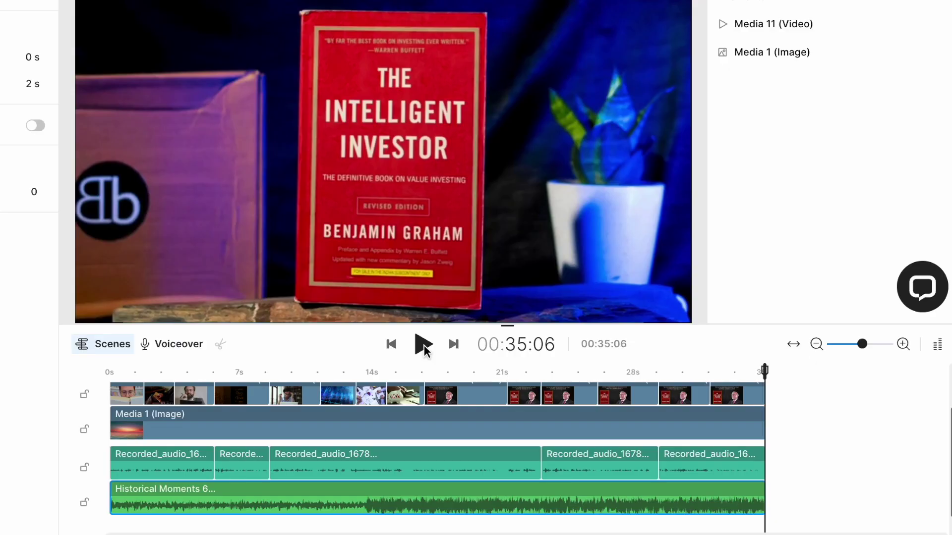
click(922, 290)
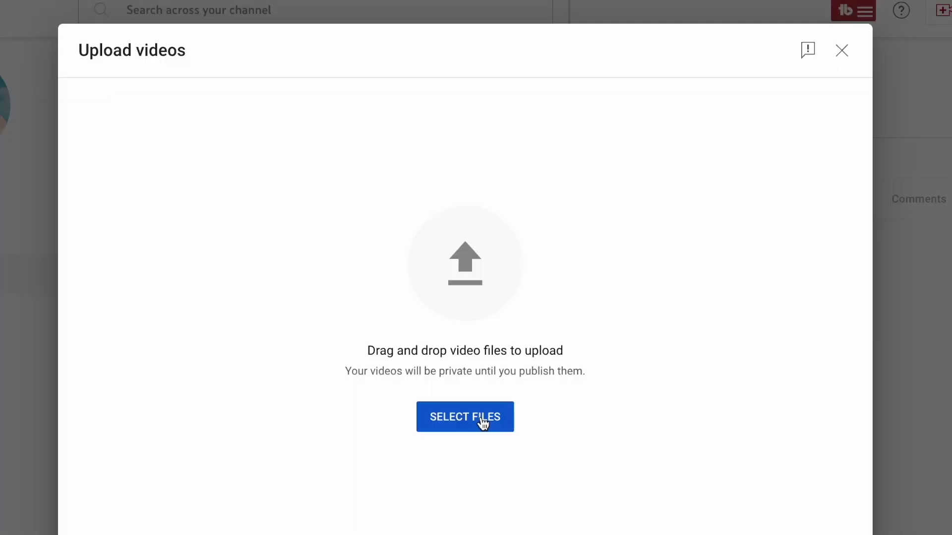
- Upload the exported MP4 and start its title 'Top 10 Finance Books You Need To Read If You Want To…'
click(482, 420)
click(317, 196)
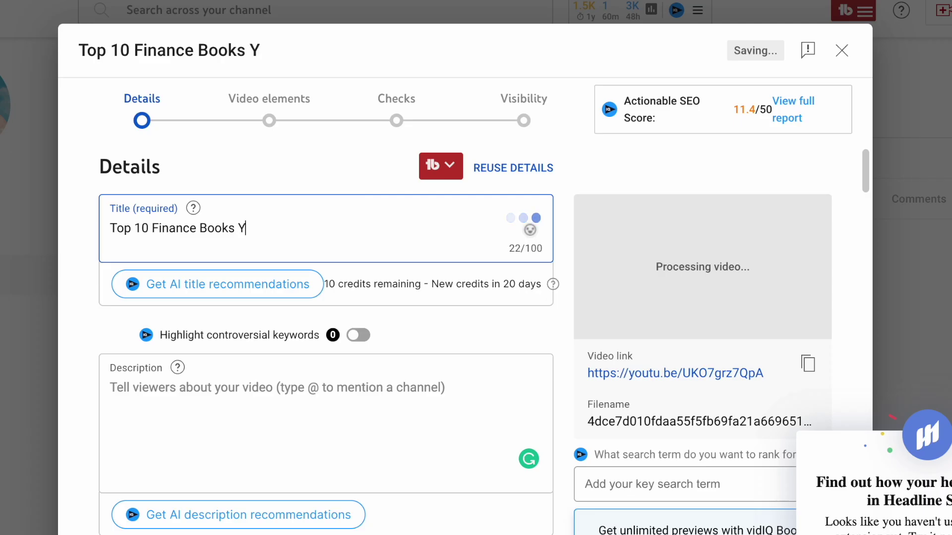
text(Ou)
key(BackSpace)
key(BackSpace)
key(BackSpace)
key(BackSpace)
text(You )
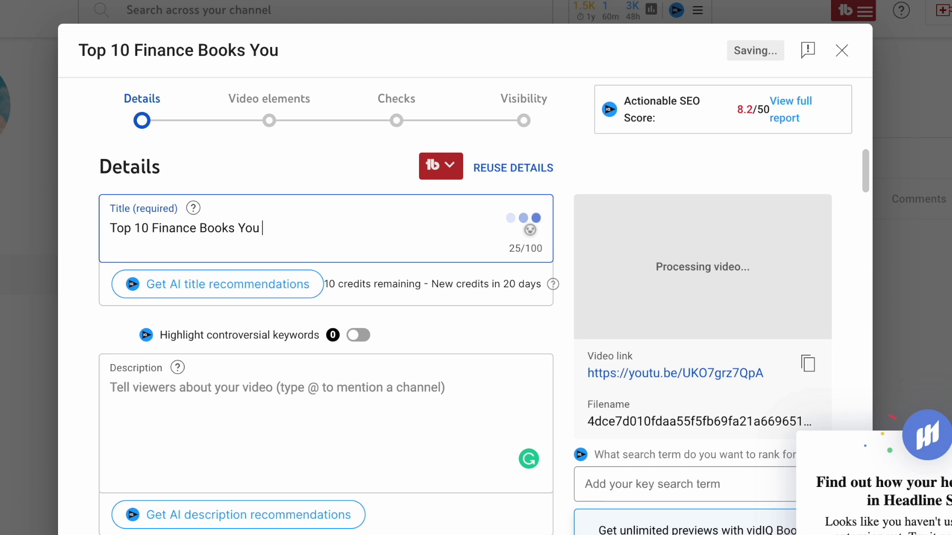
text(Need To Read)
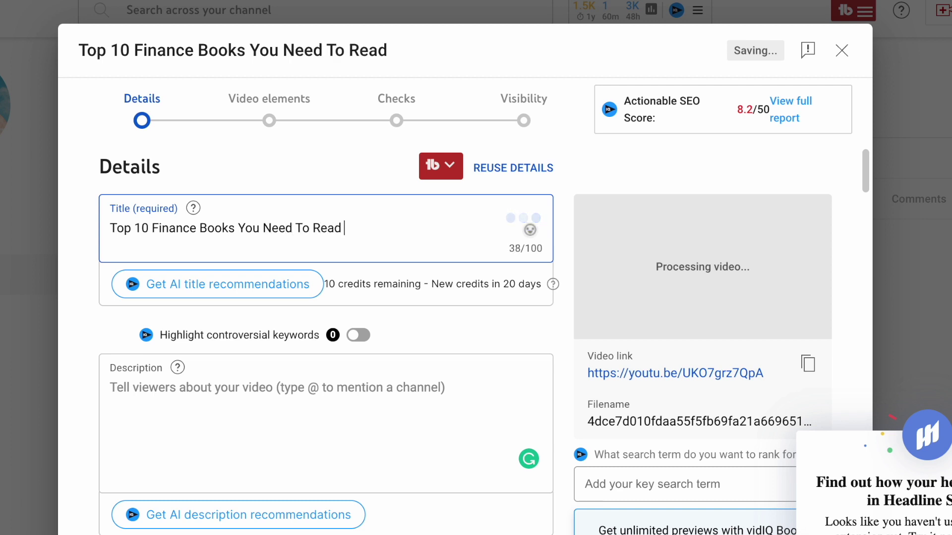
text(If y)
key(BackSpace)
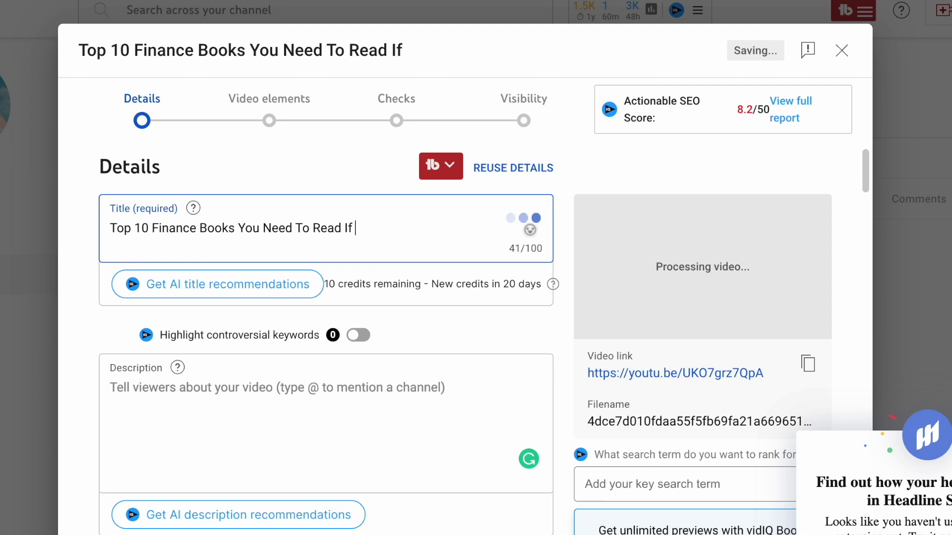
text(You WS)
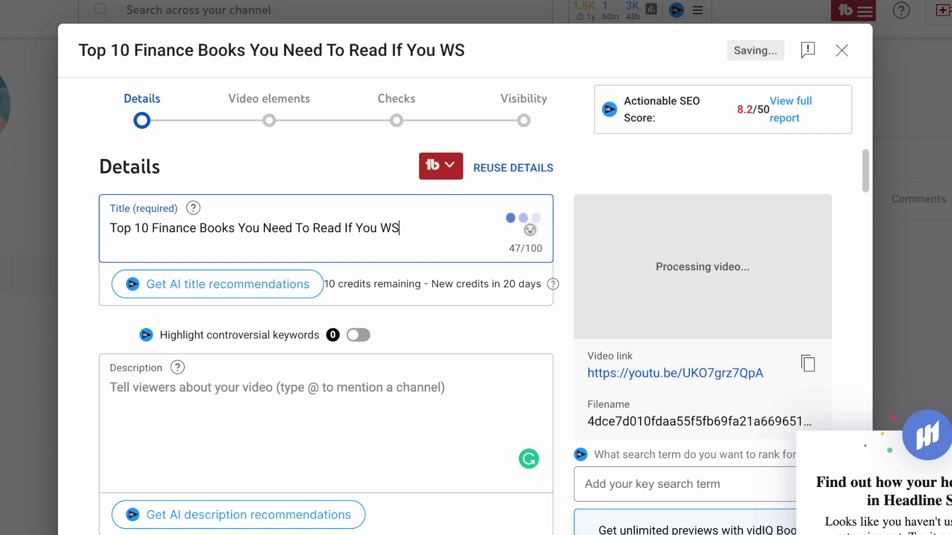
key(BackSpace)
text(ant To G)
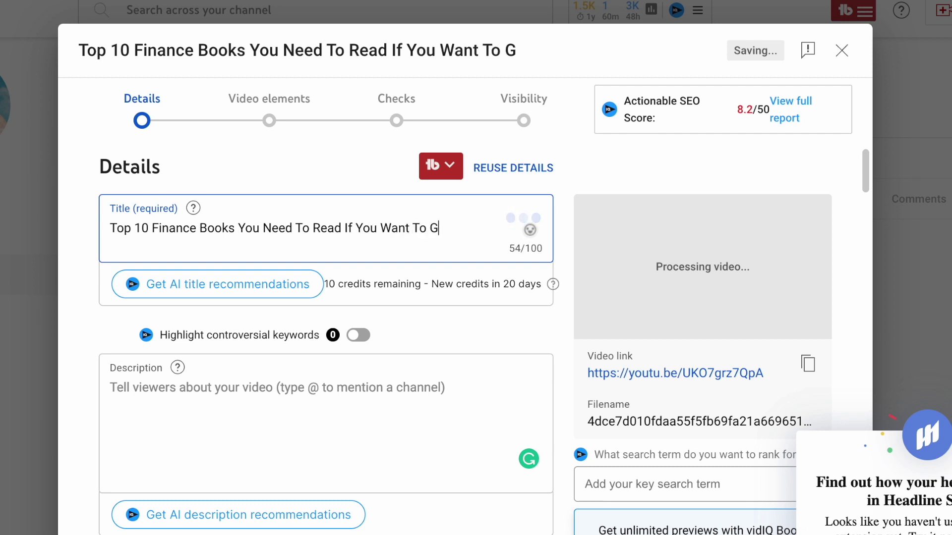